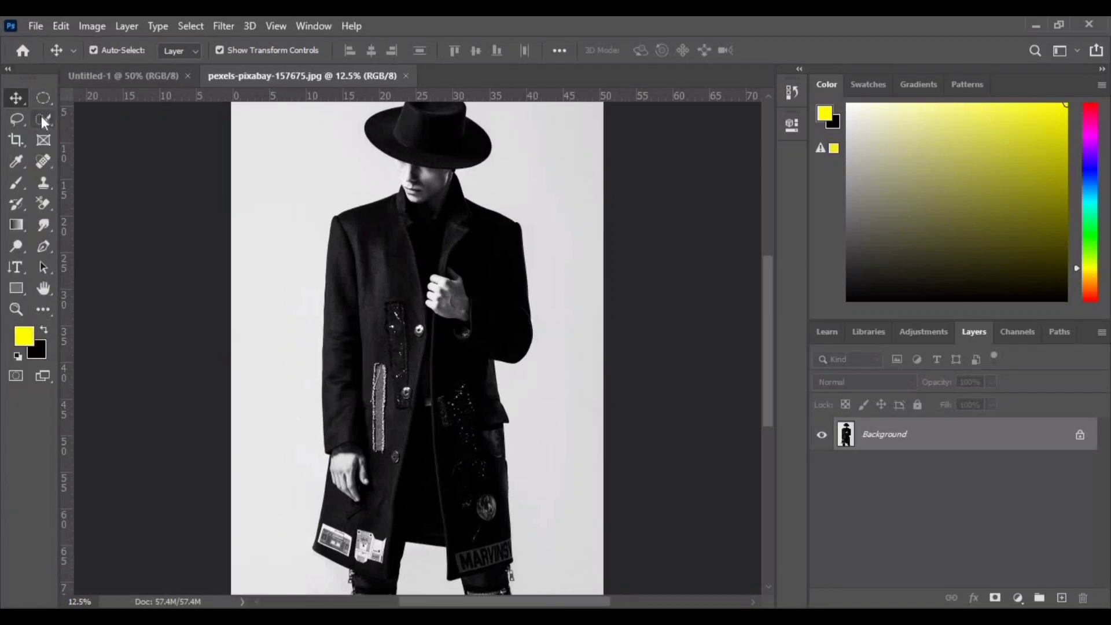
# Step: Select the man in the hat automatically with the Quick Selection tool's Select Subject
pyautogui.click(43, 119)
pyautogui.click(470, 50)
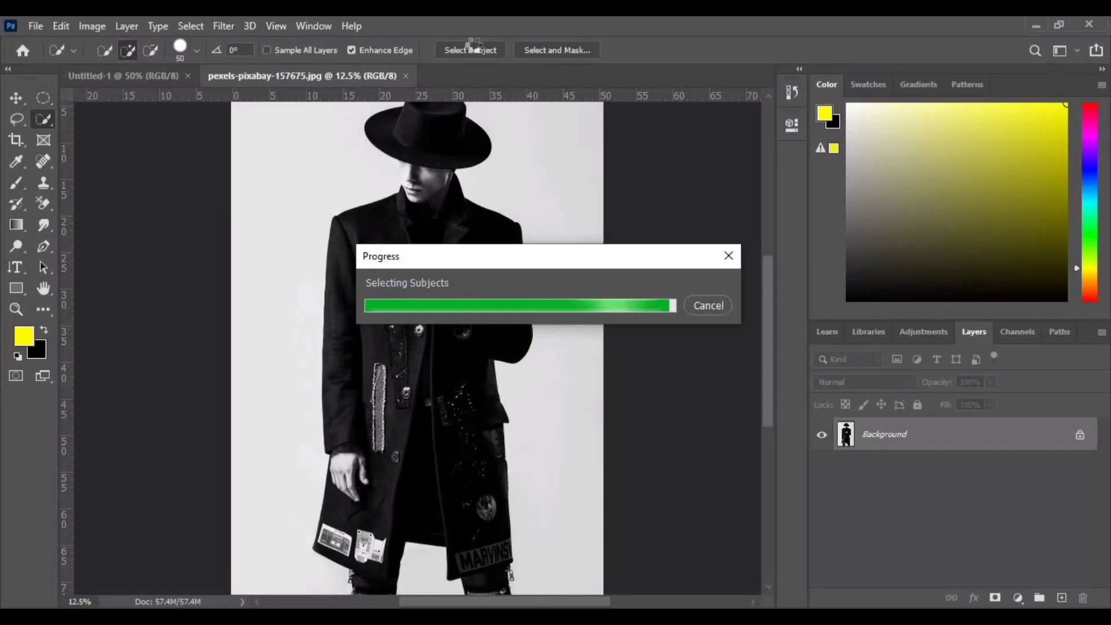
# Step: Refine the face selection by adding the missing nose and cheek and subtracting the spilled background, reducing the brush size to 30
pyautogui.hotkey('ctrl', '+')
pyautogui.hotkey('ctrl', '+')
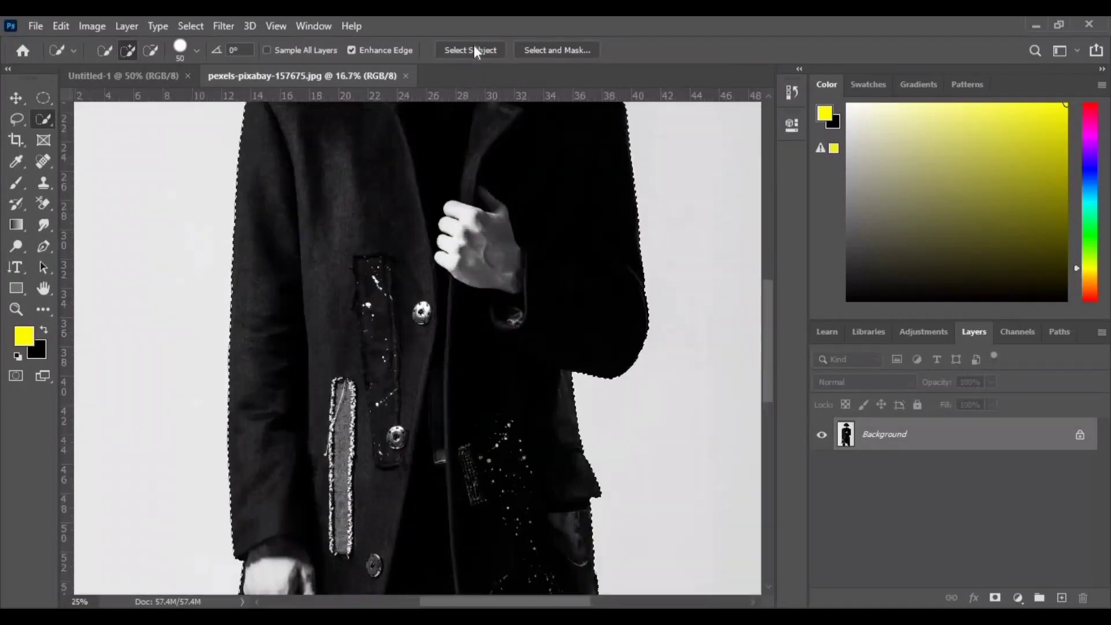
pyautogui.hotkey('ctrl', '+')
pyautogui.hotkey('ctrl', '+')
pyautogui.scroll(10, 417, 347)
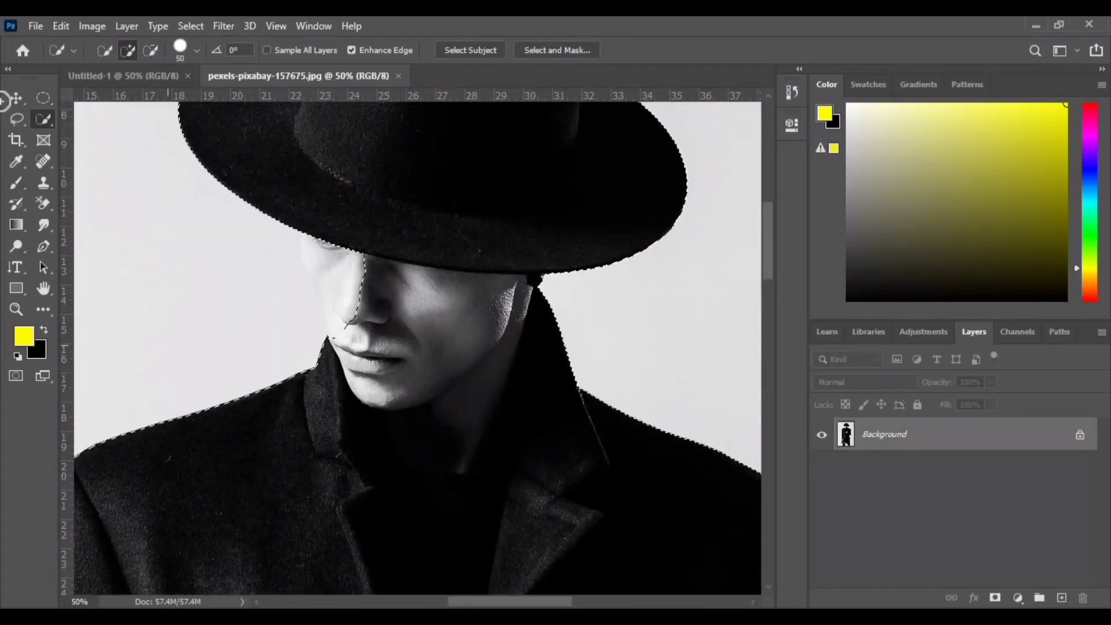
pyautogui.moveTo(372, 268); pyautogui.dragTo(344, 273)
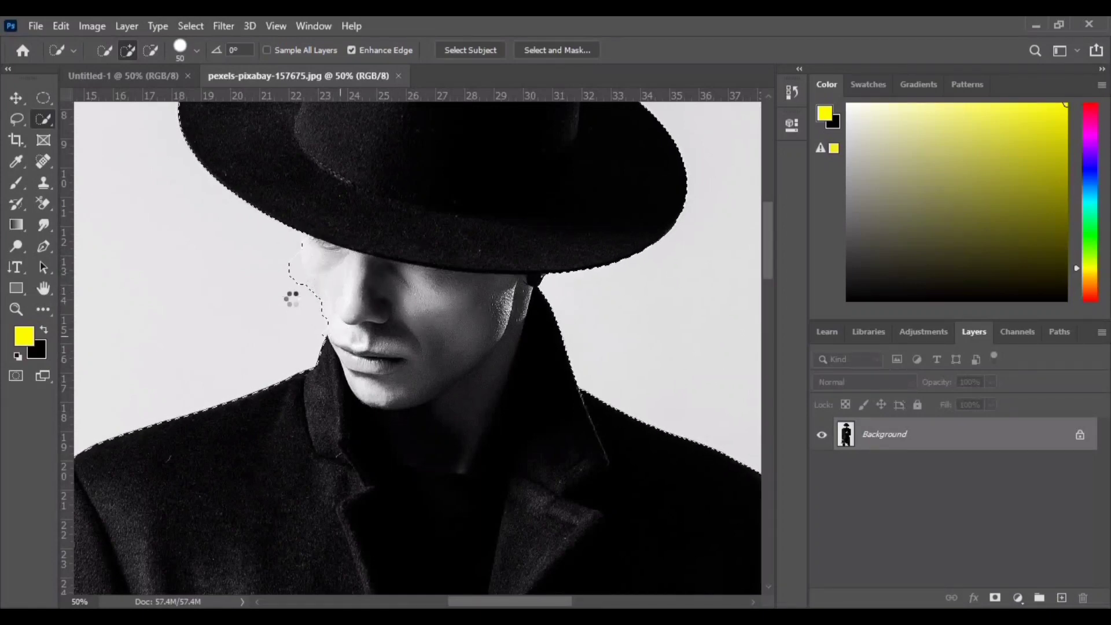
pyautogui.moveTo(291, 299)
pyautogui.mouseDown()
pyautogui.moveTo(283, 256)
pyautogui.moveTo(291, 281)
pyautogui.mouseUp()
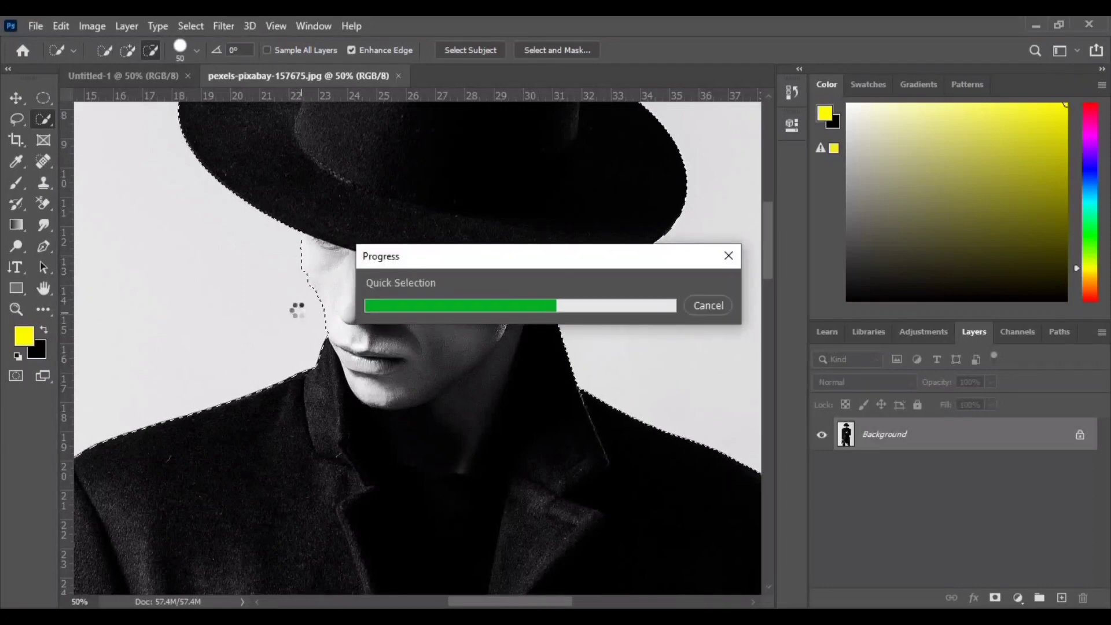
pyautogui.press('[')
pyautogui.press('[')
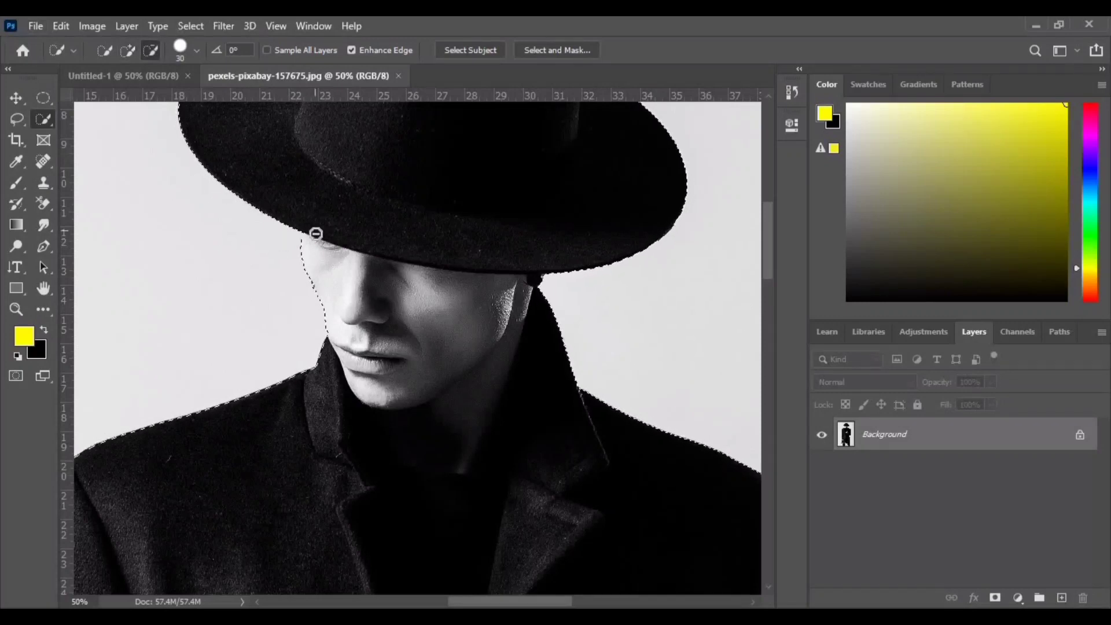
pyautogui.press('alt')
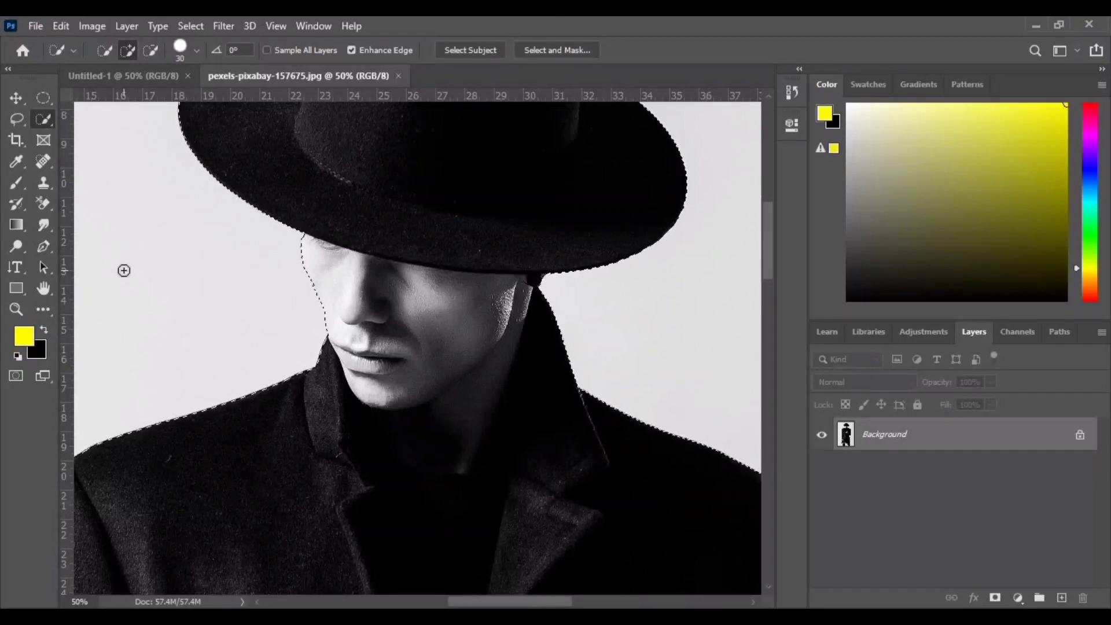
# Step: Copy the selected man to a new layer and duplicate that layer
pyautogui.hotkey('ctrl', '-')
pyautogui.hotkey('ctrl', '-')
pyautogui.hotkey('ctrl', '-')
pyautogui.hotkey('ctrl', '-')
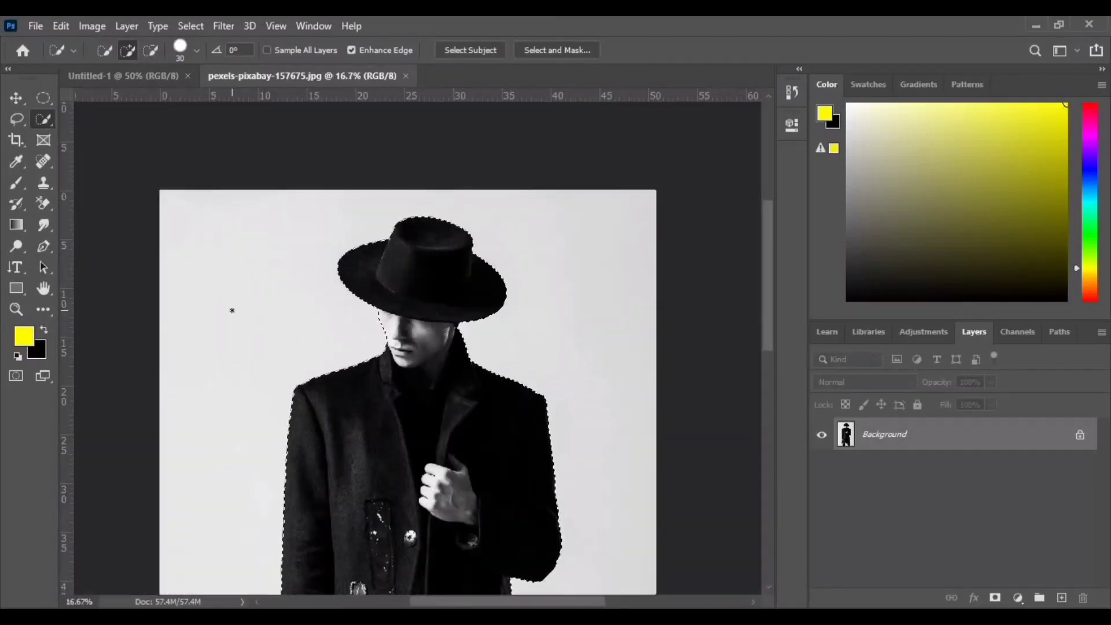
pyautogui.hotkey('ctrl', 'j')
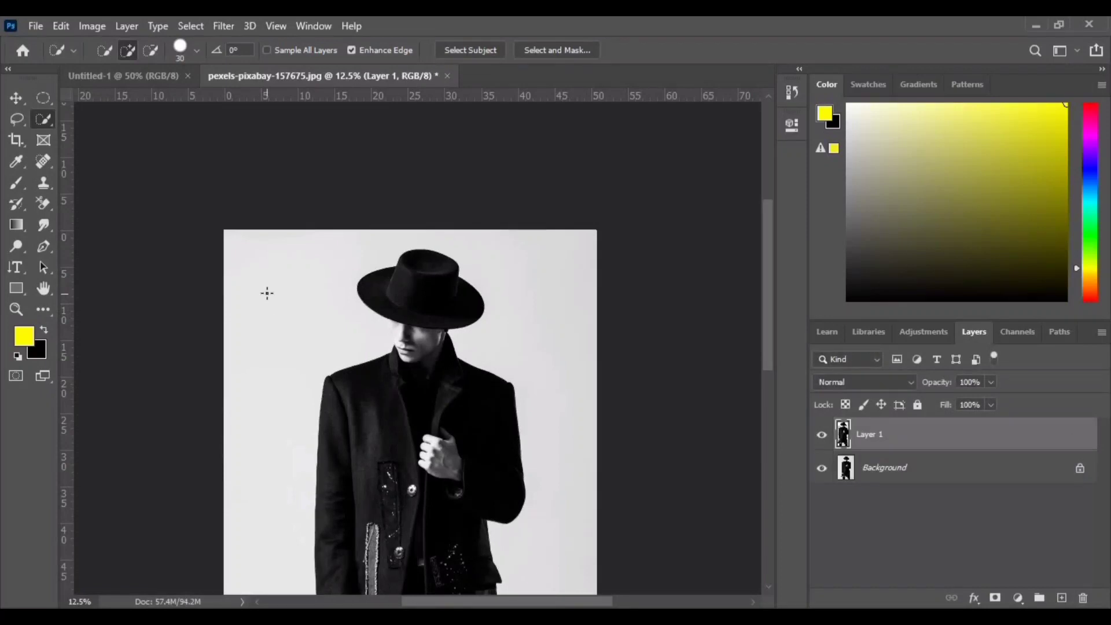
pyautogui.moveTo(966, 461); pyautogui.dragTo(1061, 598)
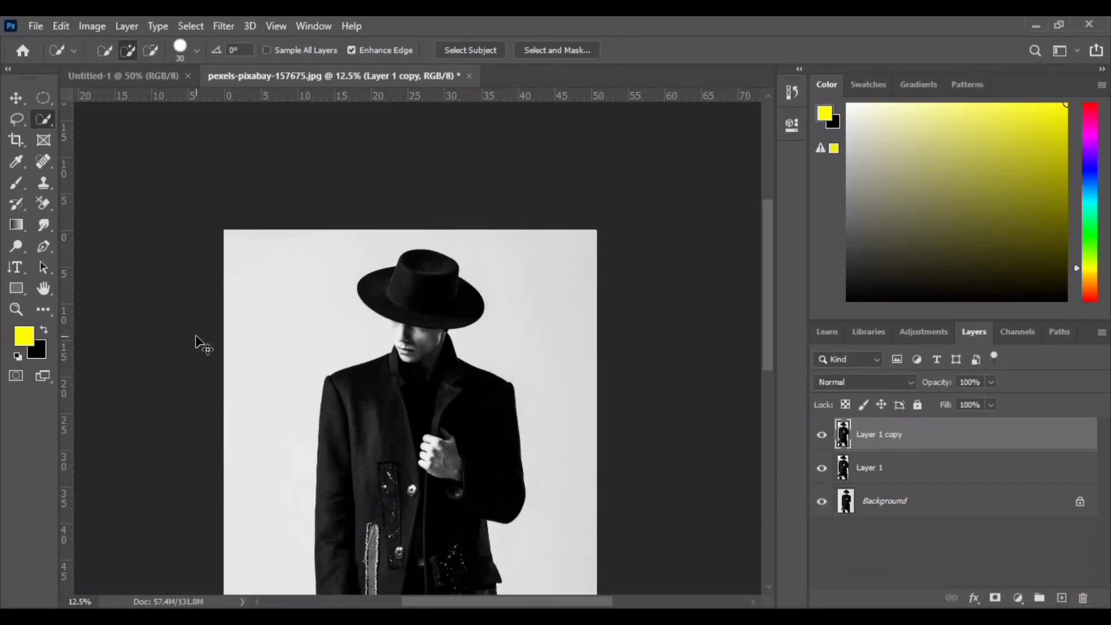
# Step: Hide the Background layer and rename the lower cut-out layer as bg
pyautogui.hotkey('ctrl', '-')
pyautogui.click(822, 501)
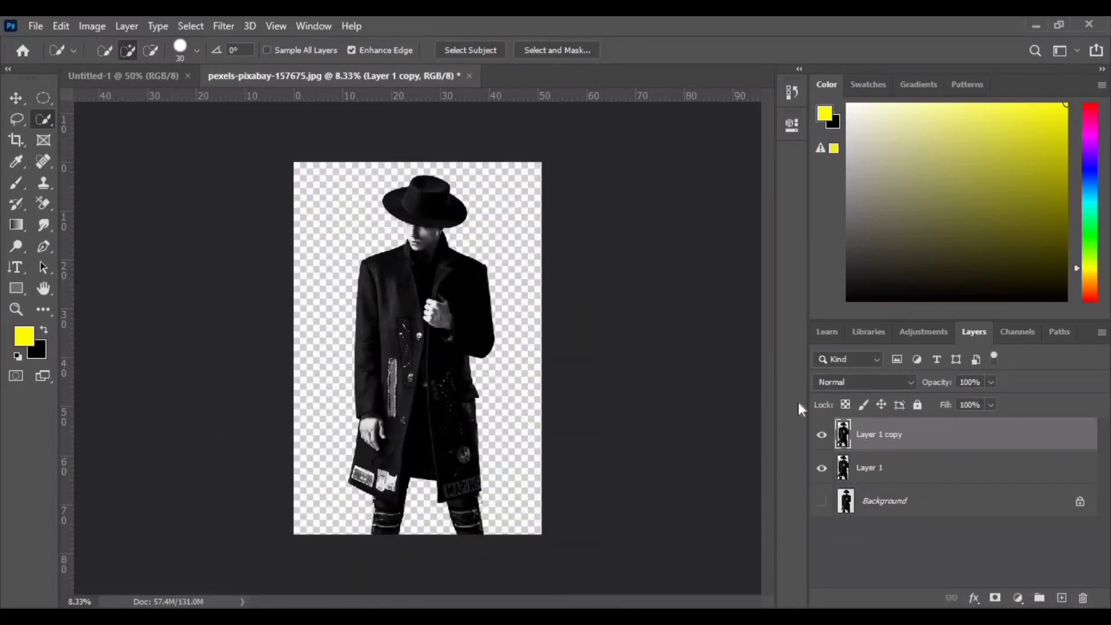
pyautogui.doubleClick(889, 472)
pyautogui.write('bg')
pyautogui.press('Return')
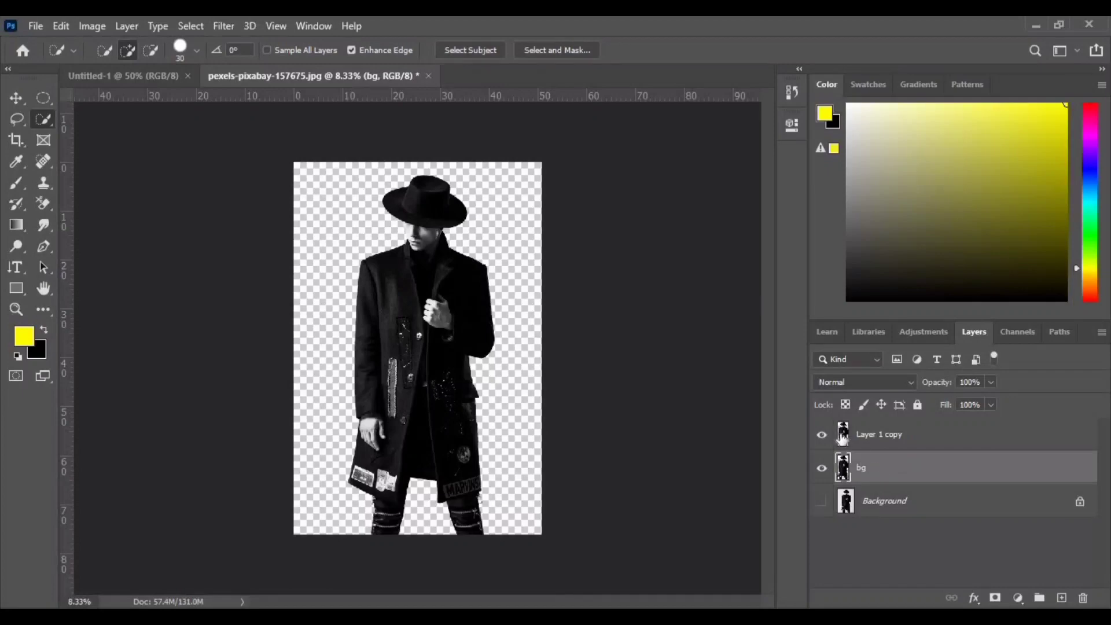
# Step: Hide Layer 1 copy and, in Liquify on the bg layer, stretch the hat to the right canvas edge with the 800 brush
pyautogui.click(222, 26)
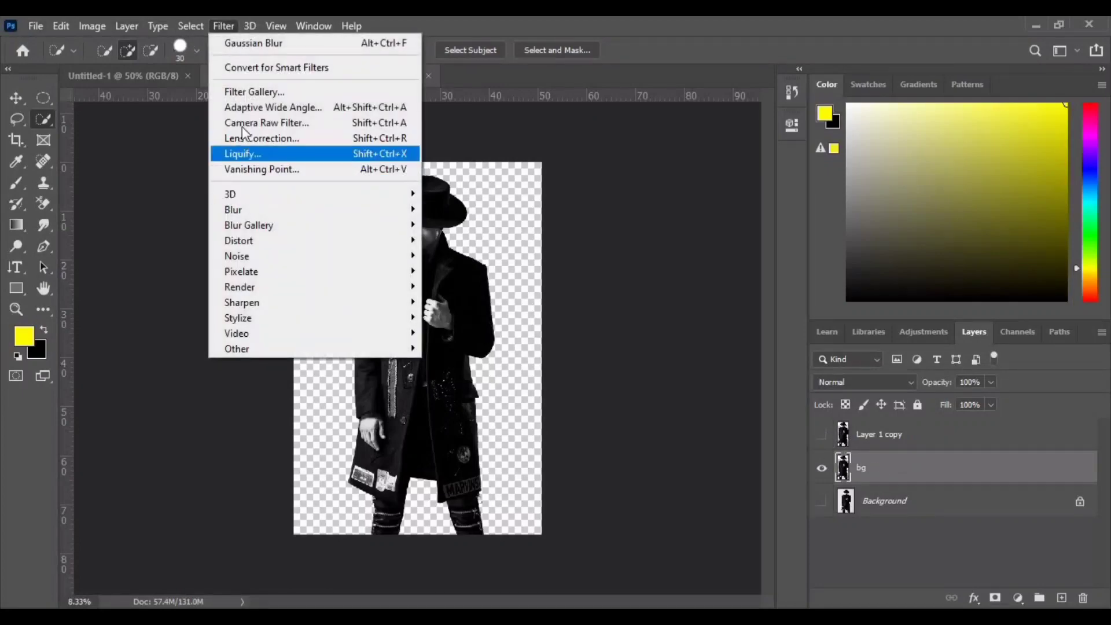
pyautogui.click(240, 151)
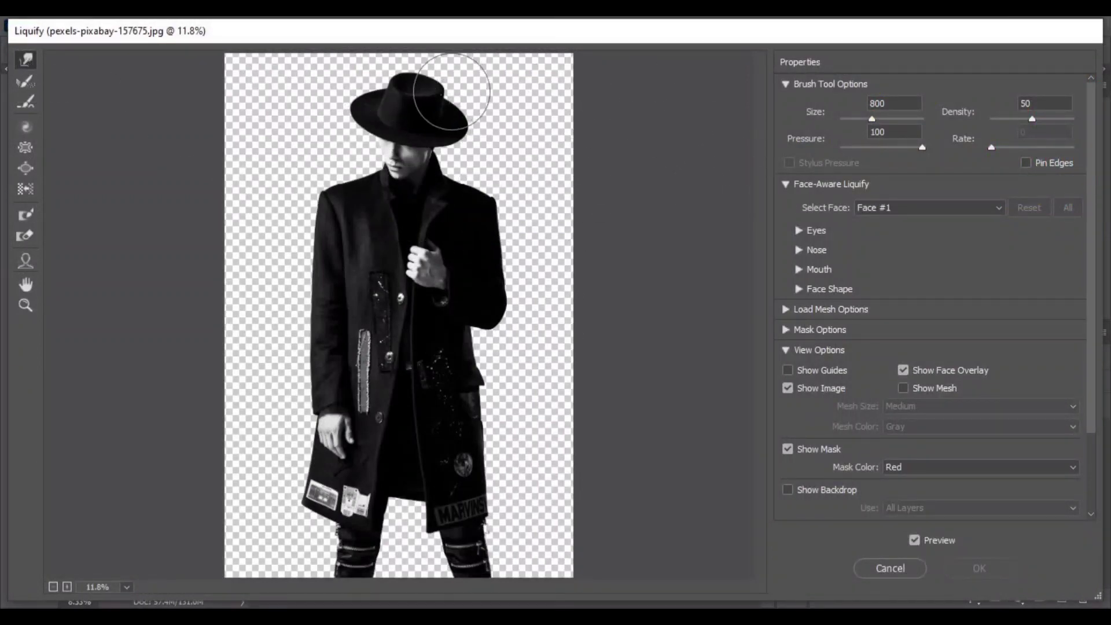
pyautogui.moveTo(452, 92); pyautogui.dragTo(613, 81)
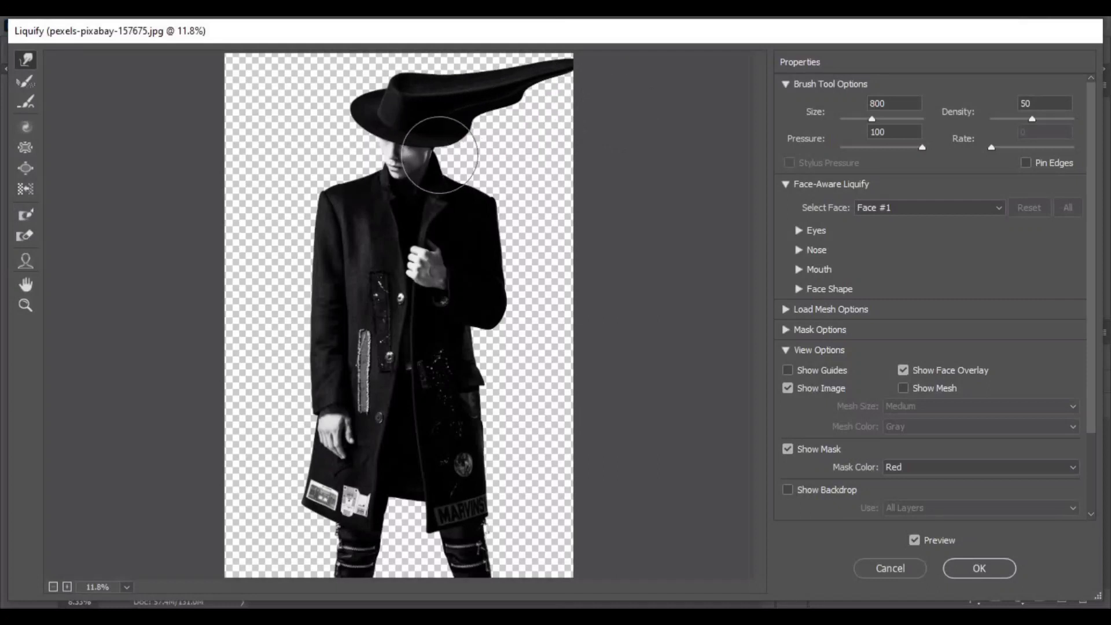
pyautogui.moveTo(440, 155); pyautogui.dragTo(594, 150)
pyautogui.moveTo(471, 126); pyautogui.dragTo(608, 125)
pyautogui.moveTo(521, 110); pyautogui.dragTo(622, 85)
pyautogui.moveTo(412, 82)
pyautogui.mouseDown()
pyautogui.moveTo(442, 20)
pyautogui.moveTo(529, 37)
pyautogui.moveTo(482, 76)
pyautogui.moveTo(533, 81)
pyautogui.mouseUp()
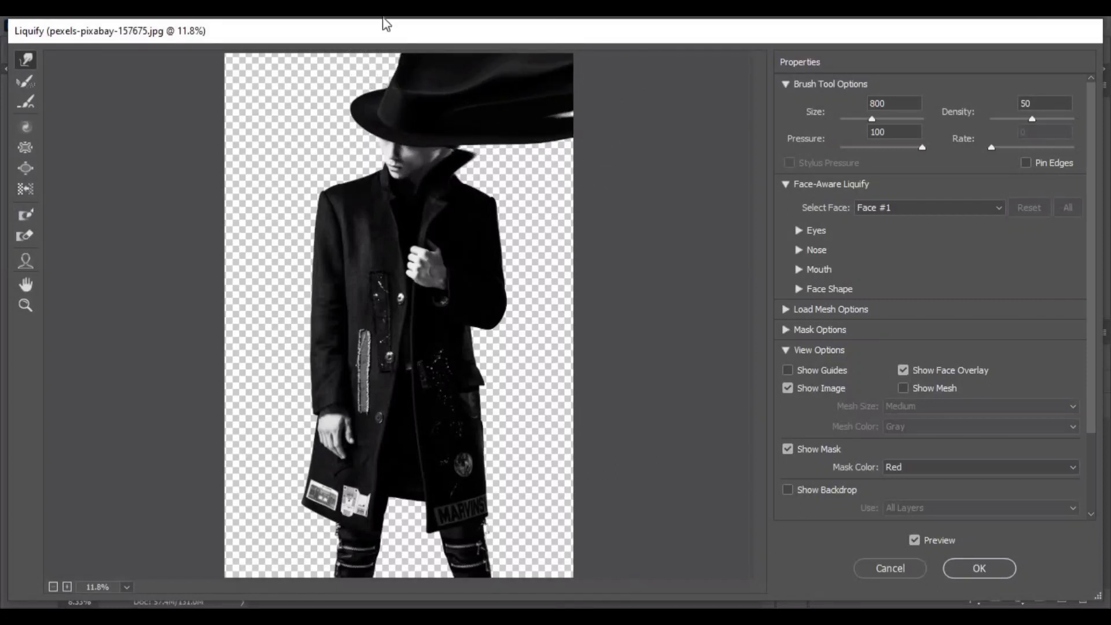
# Step: Pull the collar, shoulder and raised arm out to the right canvas edge with the 800 Forward Warp brush
pyautogui.moveTo(492, 198); pyautogui.dragTo(514, 177)
pyautogui.moveTo(452, 191)
pyautogui.mouseDown()
pyautogui.moveTo(475, 153)
pyautogui.moveTo(578, 139)
pyautogui.mouseUp()
pyautogui.moveTo(508, 140)
pyautogui.mouseDown()
pyautogui.moveTo(554, 139)
pyautogui.moveTo(545, 149)
pyautogui.mouseUp()
pyautogui.moveTo(514, 219); pyautogui.dragTo(587, 215)
pyautogui.moveTo(499, 202); pyautogui.dragTo(573, 194)
pyautogui.moveTo(466, 271); pyautogui.dragTo(573, 275)
pyautogui.moveTo(486, 249); pyautogui.dragTo(613, 238)
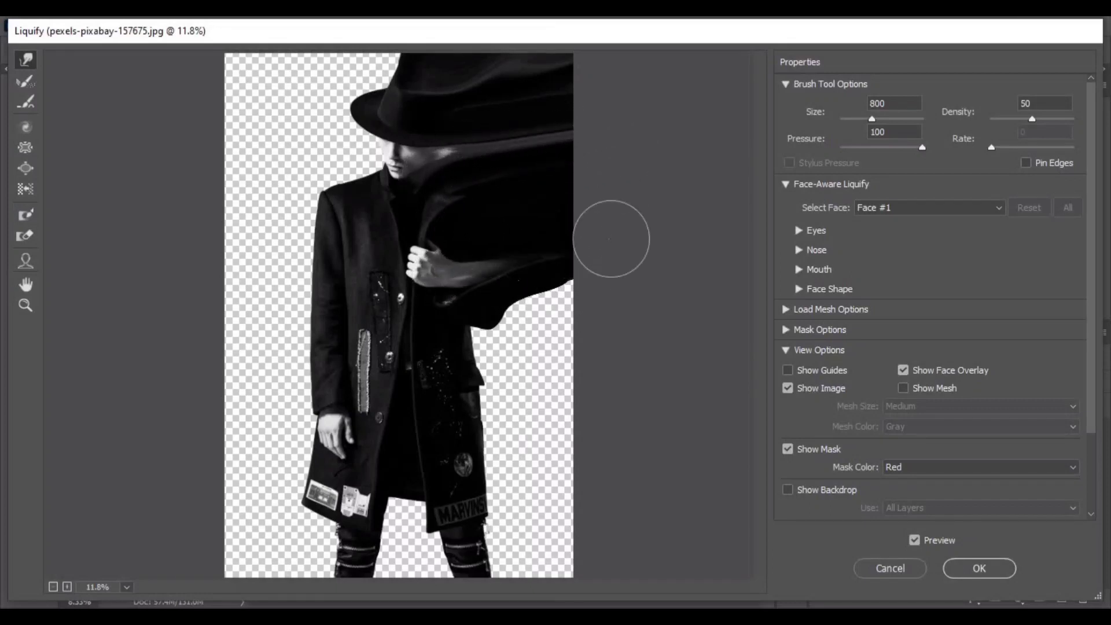
# Step: Stretch the lower coat and leg to the right canvas edge and apply the Liquify distortion
pyautogui.moveTo(469, 310)
pyautogui.mouseDown()
pyautogui.moveTo(573, 313)
pyautogui.moveTo(602, 365)
pyautogui.mouseUp()
pyautogui.moveTo(466, 347)
pyautogui.mouseDown()
pyautogui.moveTo(486, 330)
pyautogui.moveTo(573, 313)
pyautogui.mouseUp()
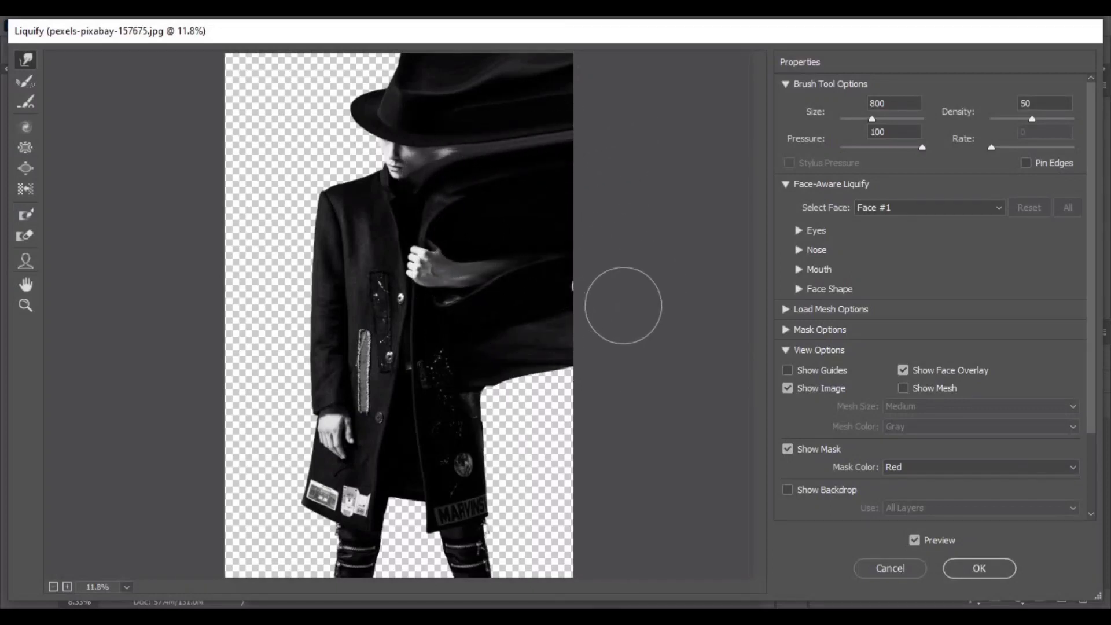
pyautogui.moveTo(494, 406)
pyautogui.mouseDown()
pyautogui.moveTo(449, 430)
pyautogui.moveTo(458, 403)
pyautogui.moveTo(482, 394)
pyautogui.moveTo(521, 411)
pyautogui.moveTo(483, 504)
pyautogui.moveTo(548, 515)
pyautogui.moveTo(539, 563)
pyautogui.moveTo(520, 566)
pyautogui.moveTo(524, 527)
pyautogui.moveTo(583, 489)
pyautogui.moveTo(566, 462)
pyautogui.moveTo(544, 544)
pyautogui.moveTo(556, 564)
pyautogui.moveTo(531, 559)
pyautogui.moveTo(581, 549)
pyautogui.mouseUp()
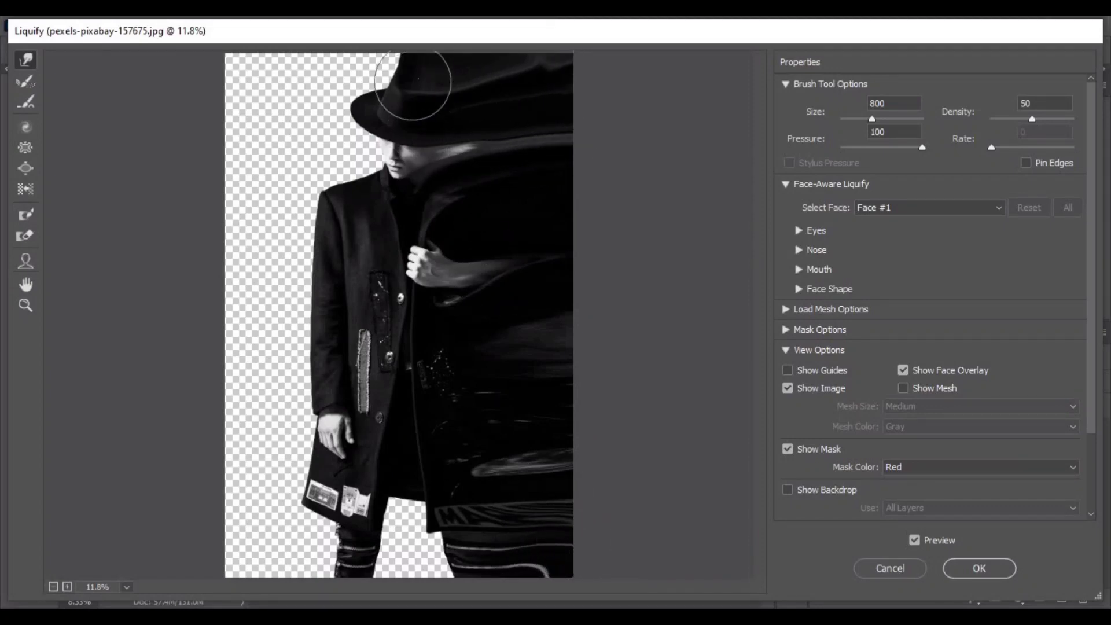
pyautogui.click(978, 568)
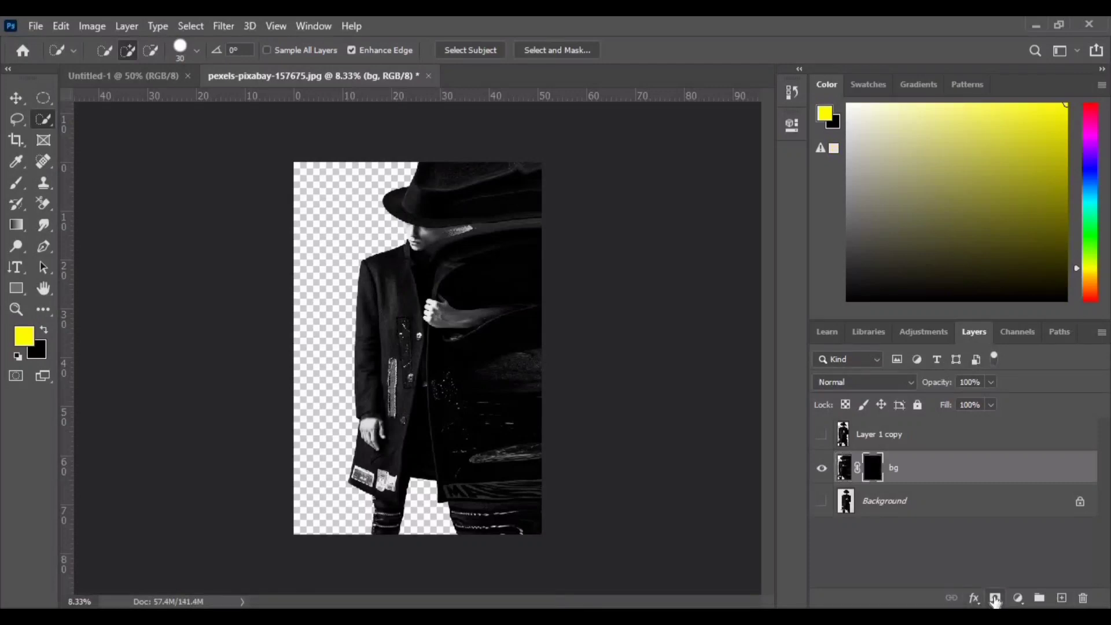
# Step: Add a black layer mask to the bg layer and make Layer 1 copy visible again
pyautogui.click(995, 599)
pyautogui.click(822, 435)
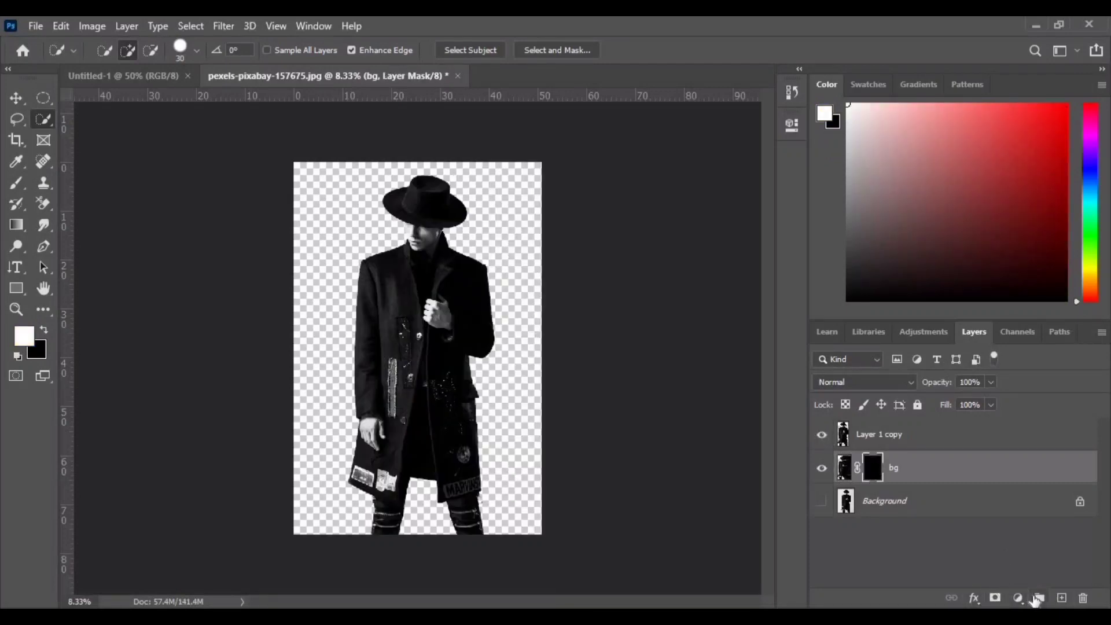
# Step: Add a white (ffffff) Solid Color fill layer between the bg and Background layers
pyautogui.click(1018, 598)
pyautogui.click(1012, 313)
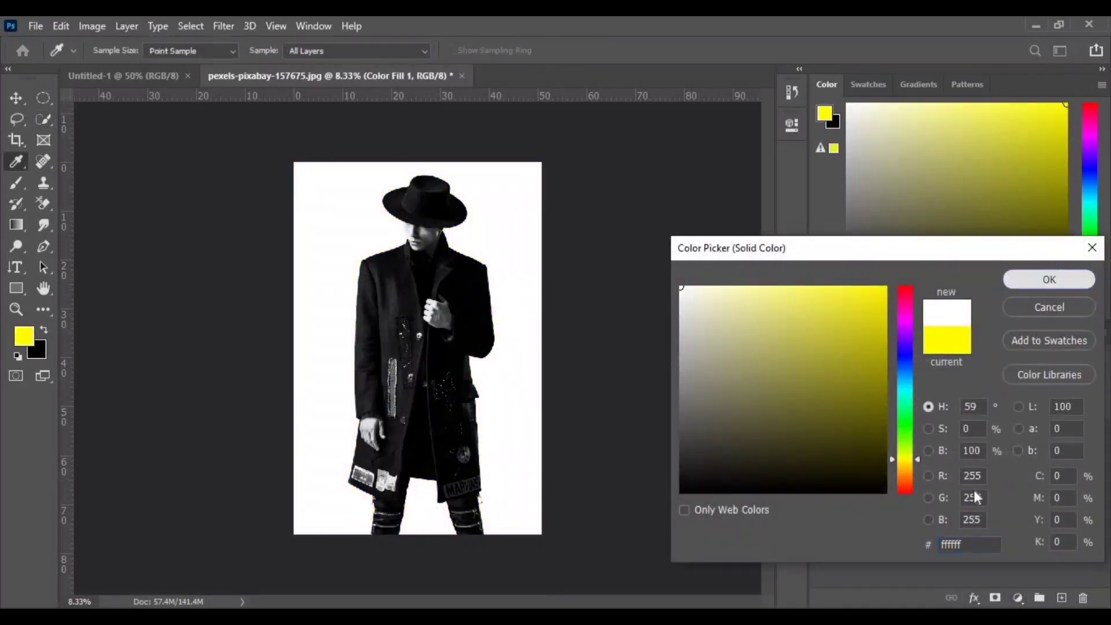
pyautogui.press('Return')
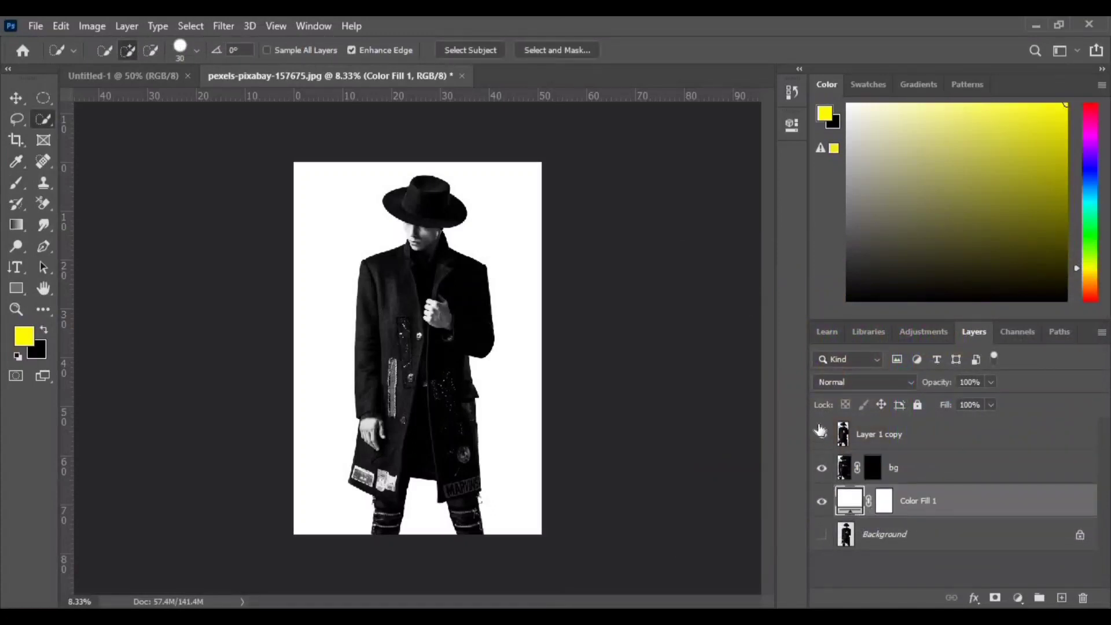
# Step: Add a white layer mask to Layer 1 copy and show the Brush tool's detailed settings clear of the figure
pyautogui.click(904, 440)
pyautogui.click(996, 599)
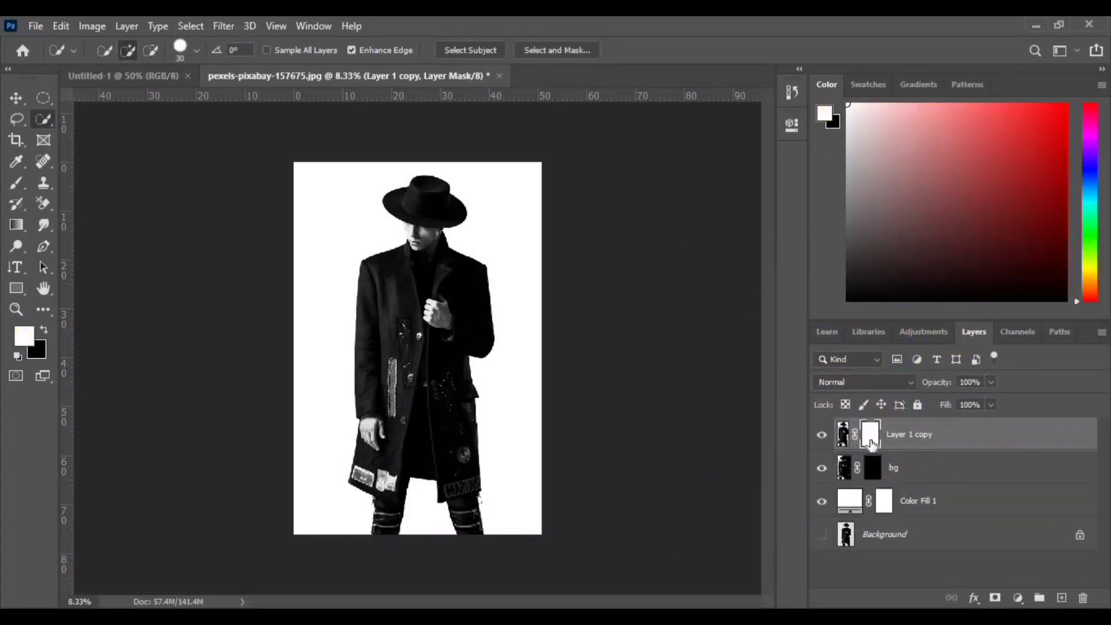
pyautogui.click(16, 182)
pyautogui.click(138, 51)
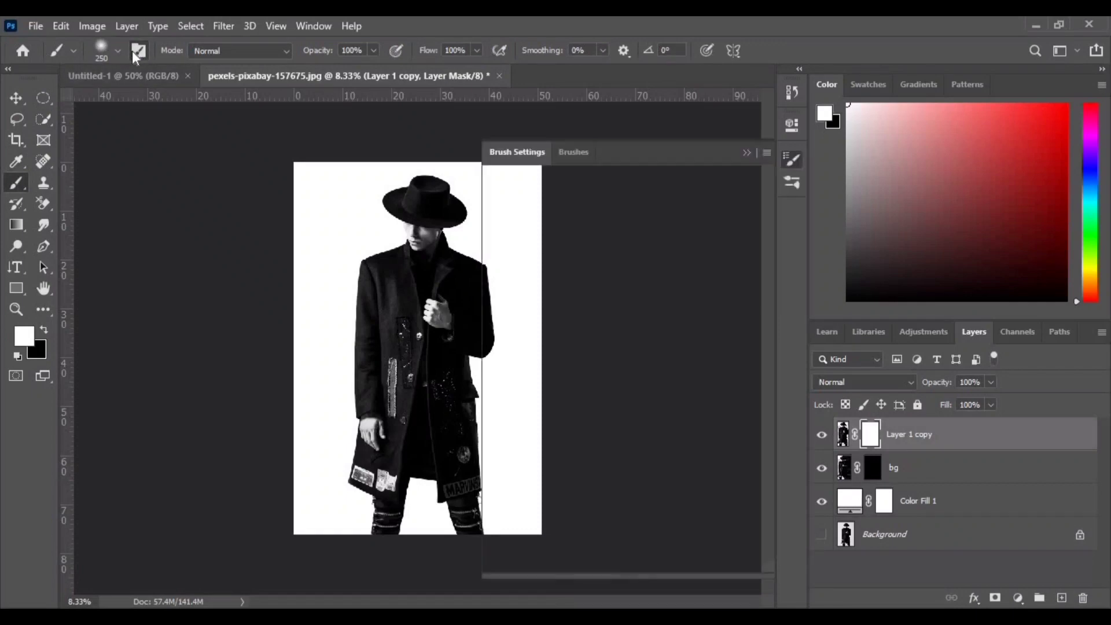
pyautogui.moveTo(647, 153); pyautogui.dragTo(749, 101)
# Step: Stamp black splatter on the Layer 1 copy mask over the right side of the hat and the neck, varying the brush tip and size
pyautogui.hotkey('ctrl', '+')
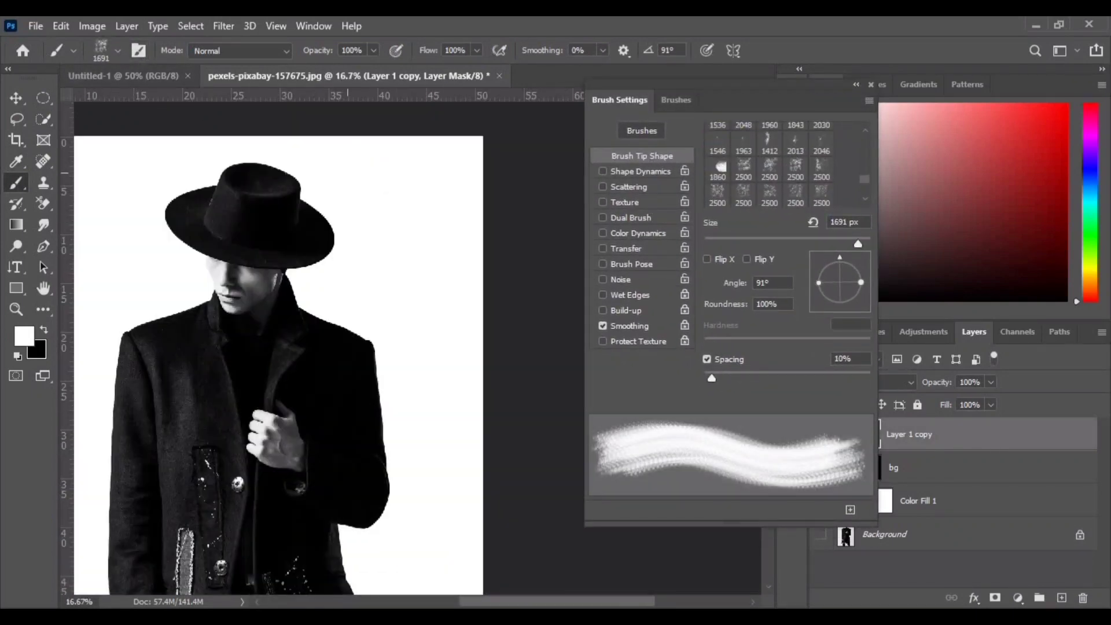
pyautogui.click(311, 199)
pyautogui.click(774, 192)
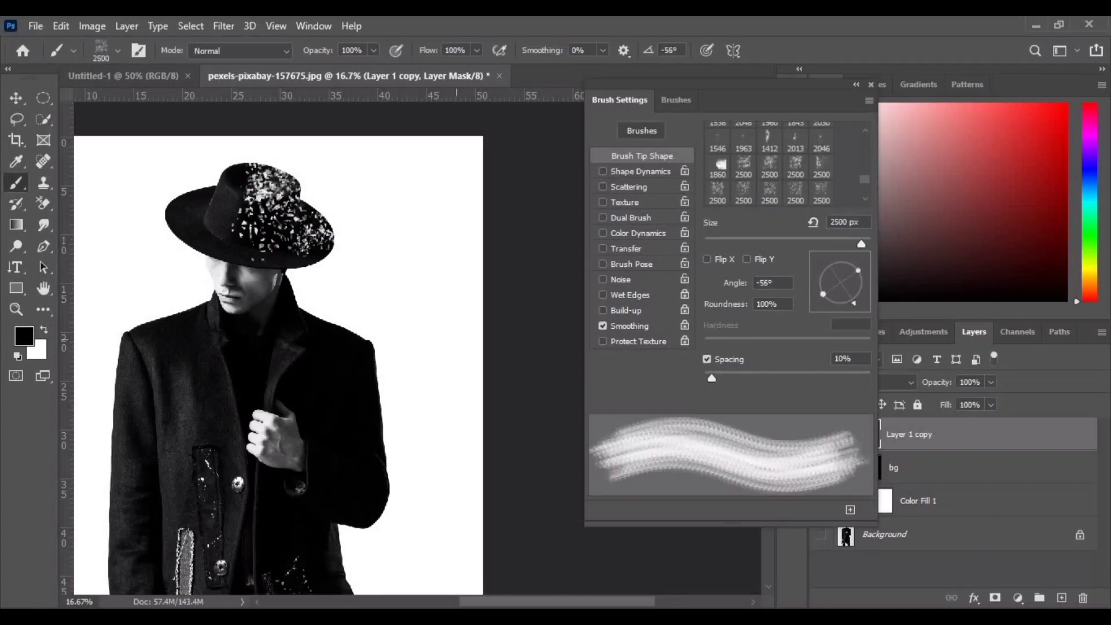
pyautogui.moveTo(846, 248); pyautogui.dragTo(856, 242)
pyautogui.click(297, 290)
# Step: Stamp mask splatter over the right shoulder at 1029 px and 74°, and over the elbow with another tip at 1471 px and -172°
pyautogui.click(847, 260)
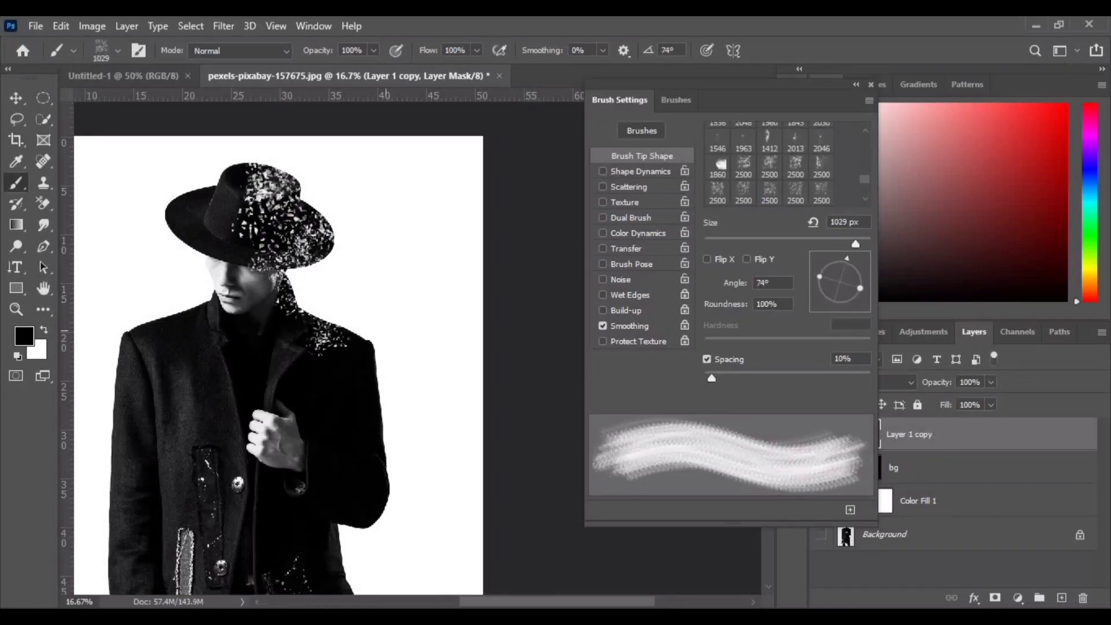
pyautogui.click(341, 383)
pyautogui.click(744, 193)
pyautogui.click(822, 289)
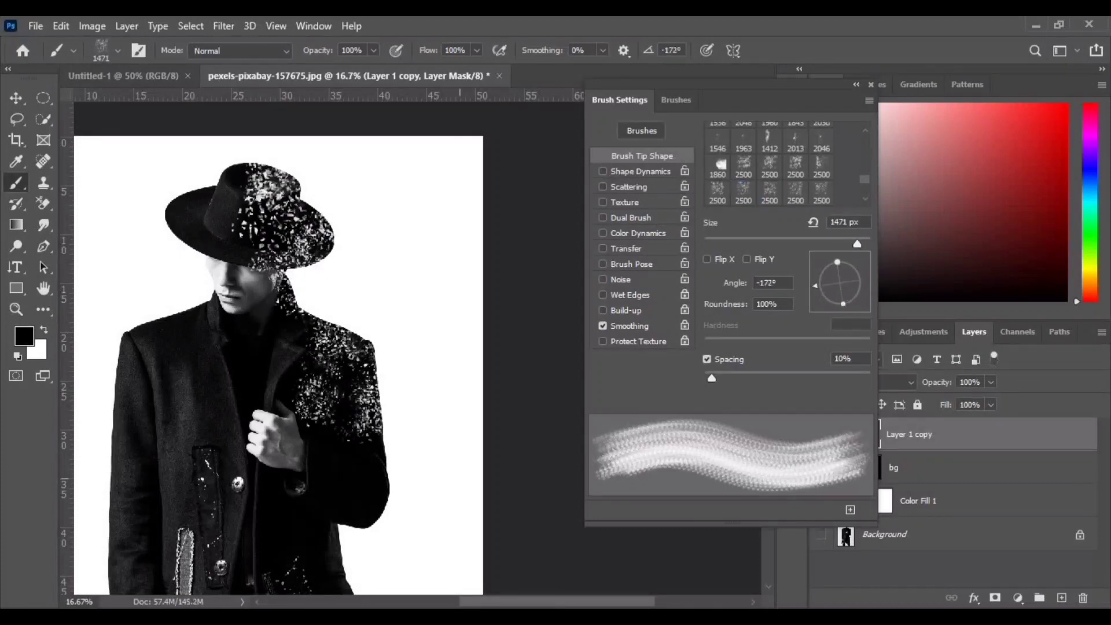
pyautogui.click(376, 498)
# Step: Try to stamp splatter over the coat's lower right side with a 1912 px brush at -146°
pyautogui.scroll(-4, 376, 475)
pyautogui.click(796, 193)
pyautogui.moveTo(861, 245); pyautogui.dragTo(859, 245)
pyautogui.click(856, 301)
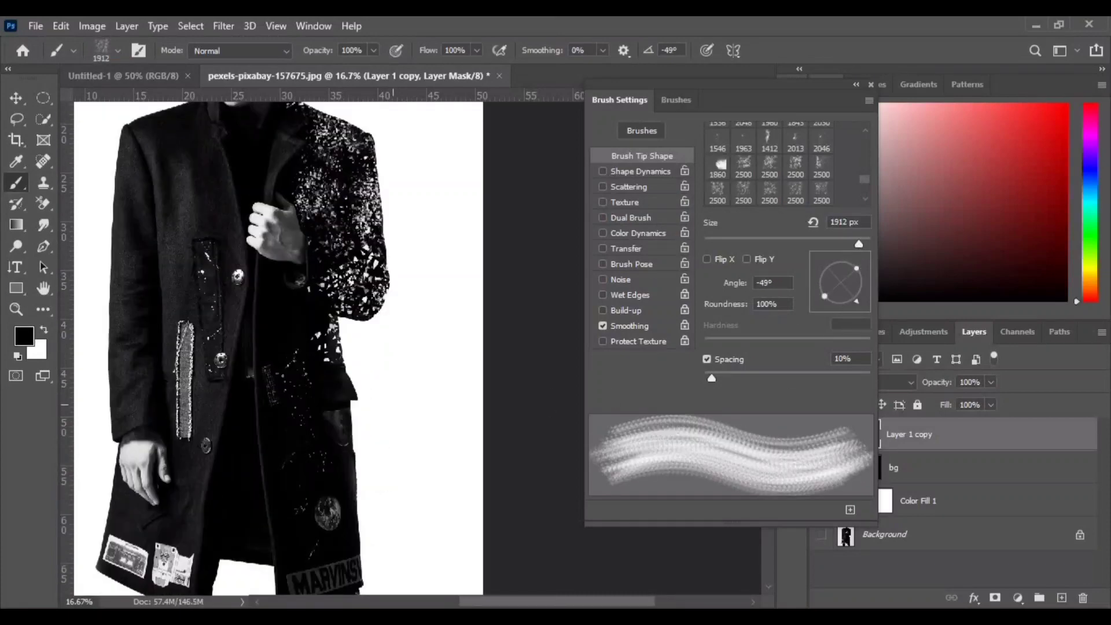
pyautogui.click(818, 296)
pyautogui.click(371, 451)
pyautogui.hotkey('ctrl', 'z')
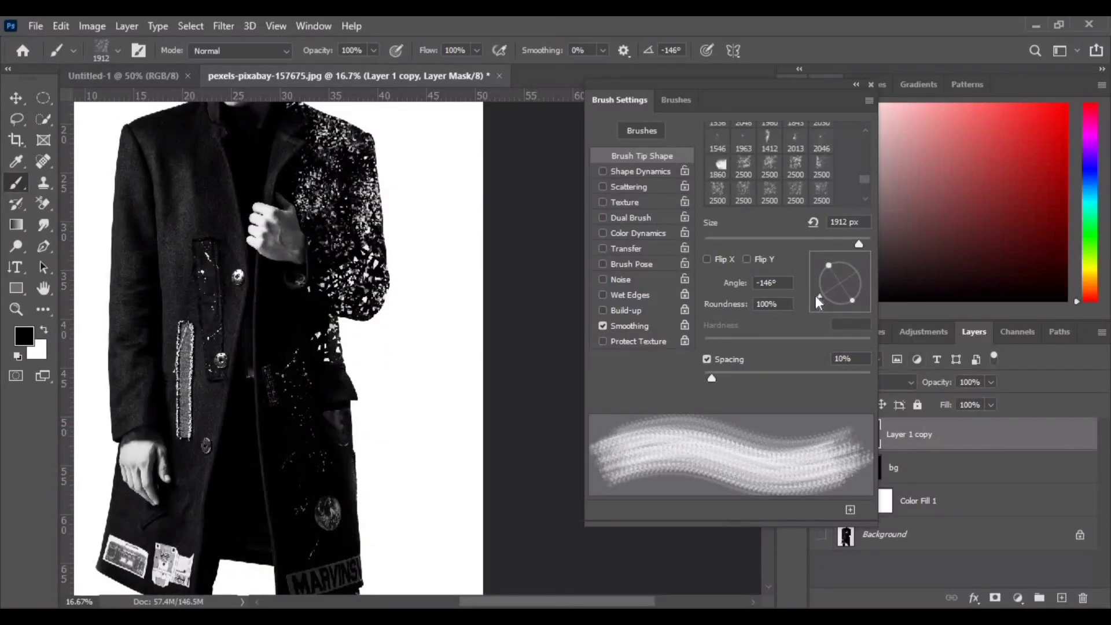
# Step: Stamp mask splatter down the coat's right side below the elbow, starting with a 1029 px tip at 145°
pyautogui.click(796, 193)
pyautogui.moveTo(866, 282)
pyautogui.mouseDown()
pyautogui.moveTo(854, 260)
pyautogui.moveTo(820, 268)
pyautogui.mouseUp()
pyautogui.moveTo(862, 245); pyautogui.dragTo(849, 244)
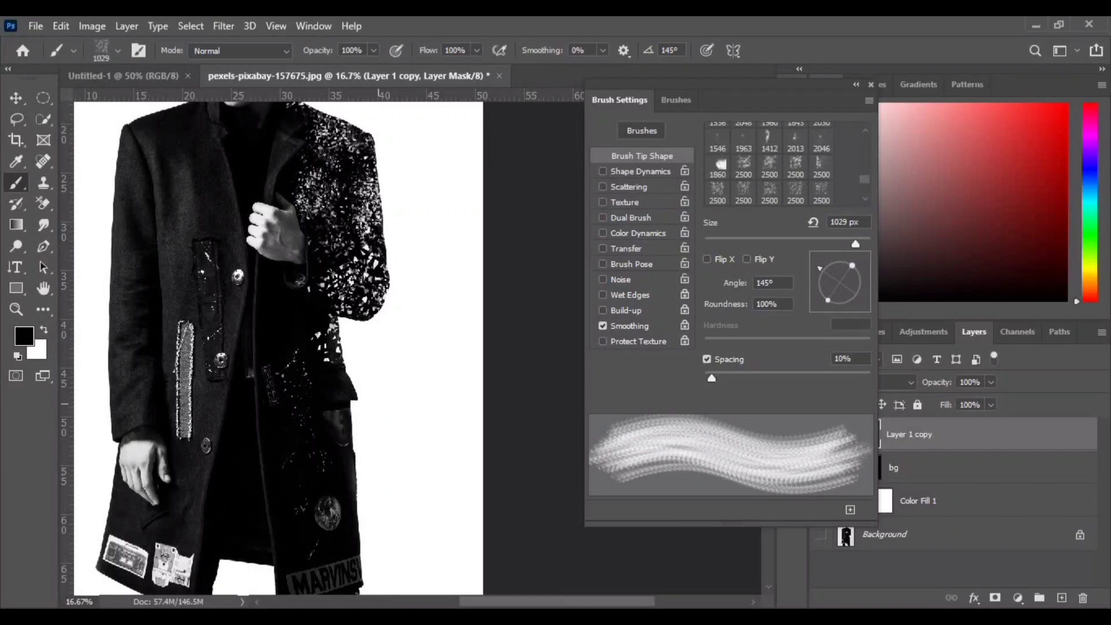
pyautogui.click(372, 371)
pyautogui.click(821, 284)
pyautogui.click(370, 460)
# Step: Stamp mask splatter over the coat's right hem and the leg using another tip at 1250 px and -45°
pyautogui.click(822, 192)
pyautogui.click(858, 299)
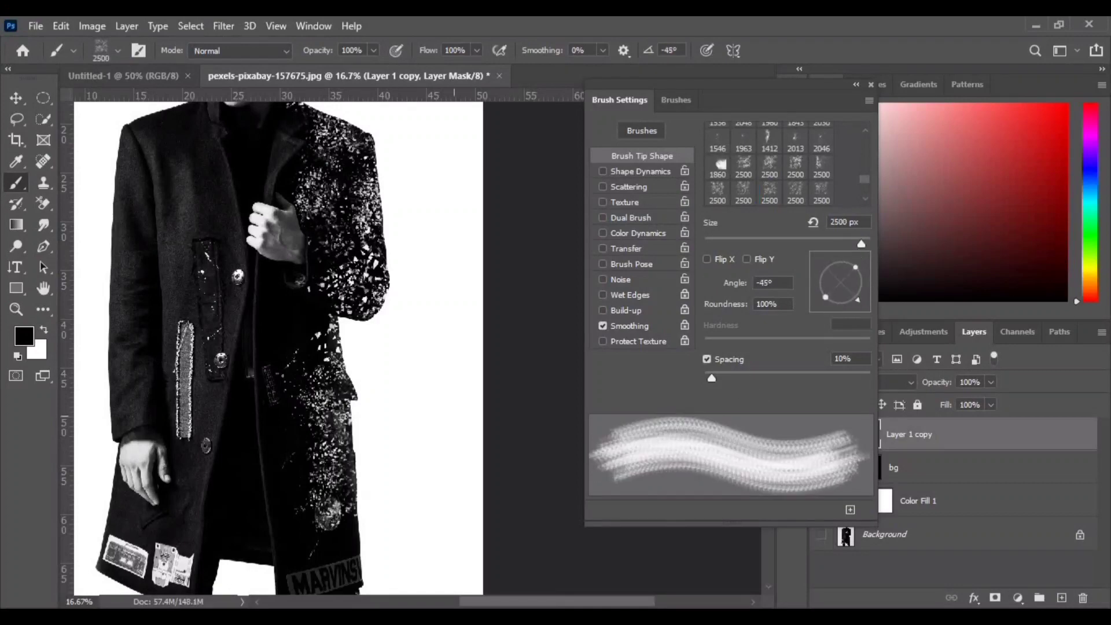
pyautogui.moveTo(861, 244); pyautogui.dragTo(857, 244)
pyautogui.scroll(-3, 382, 452)
pyautogui.click(369, 455)
# Step: Add more mask splatter over the right shoulder and sleeve with a different tip at 1250 px and -55°
pyautogui.click(856, 268)
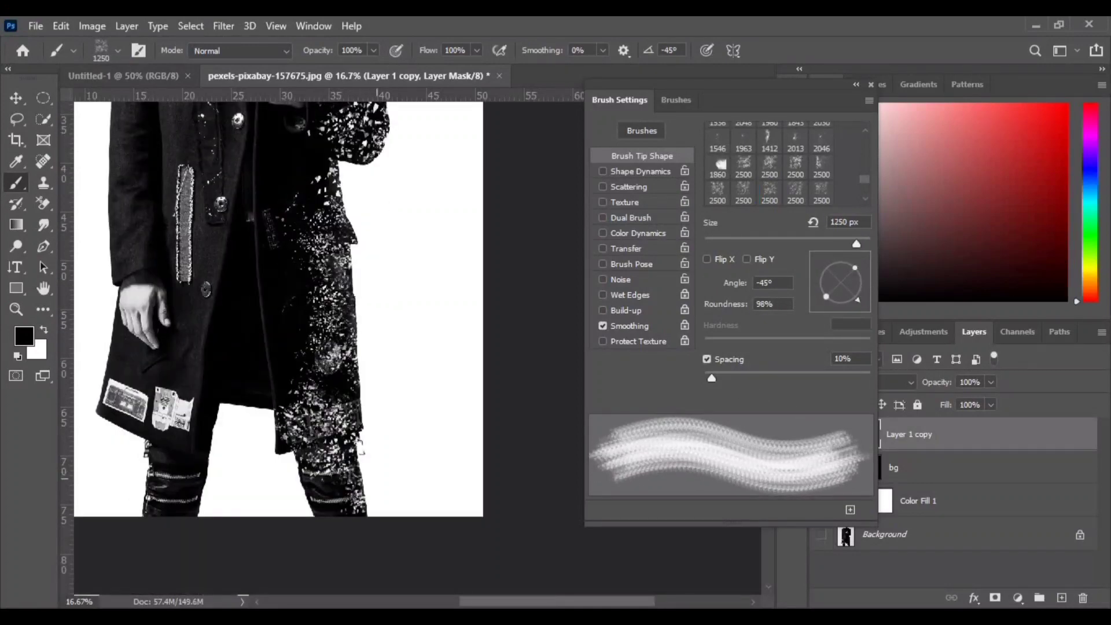
pyautogui.scroll(4, 278, 347)
pyautogui.click(770, 193)
pyautogui.moveTo(863, 243); pyautogui.dragTo(848, 244)
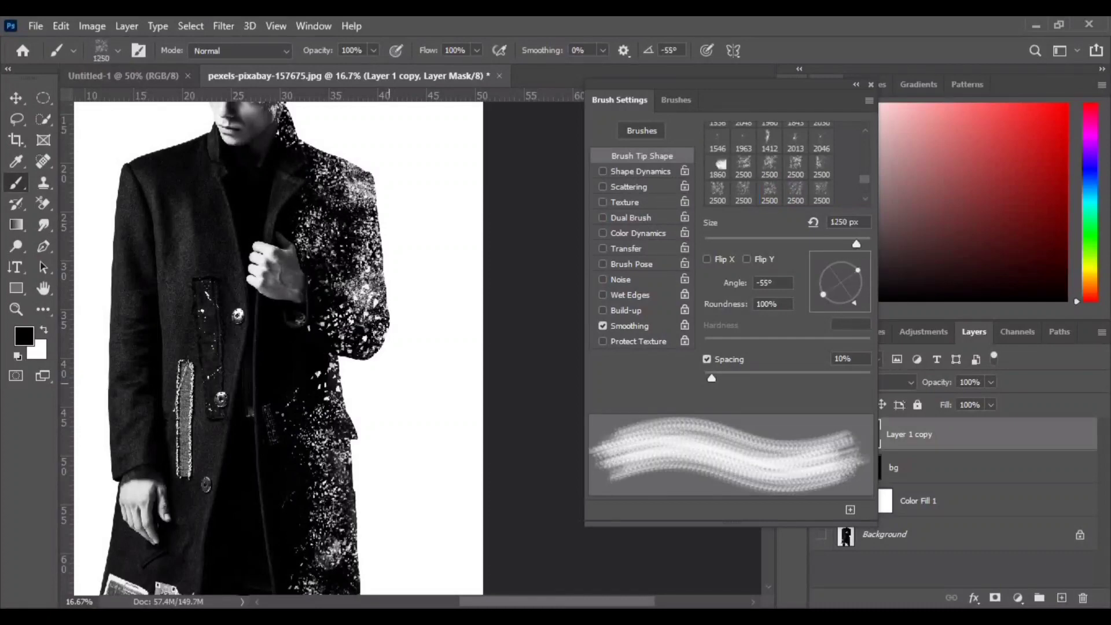
# Step: Stamp more mask splatter over the coat's right side below the elbow at 1250 px, starting at -55°
pyautogui.click(333, 374)
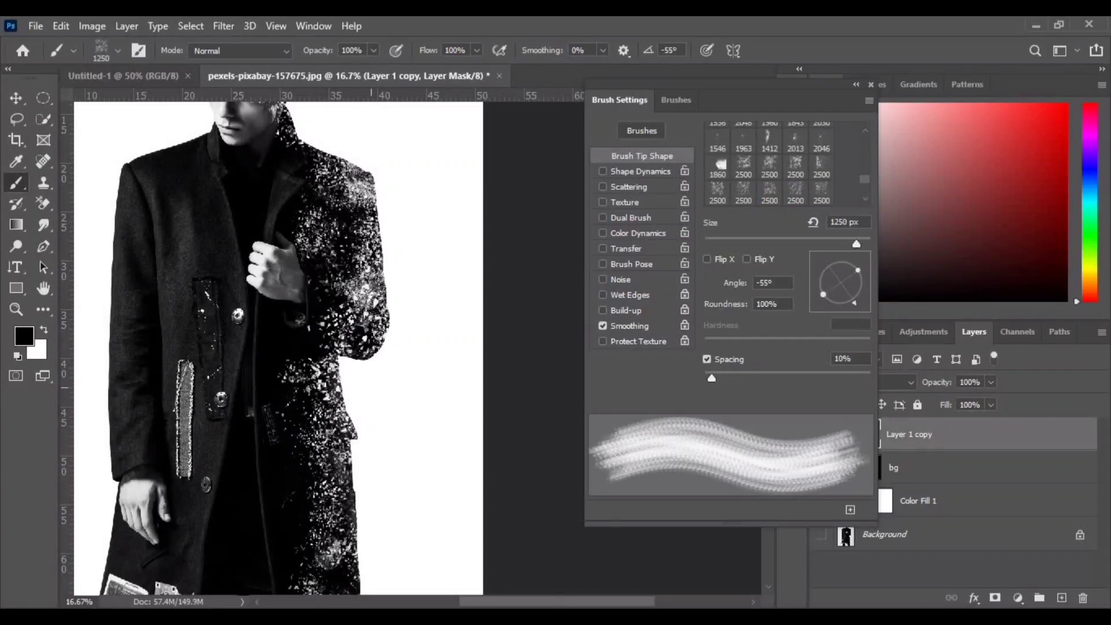
pyautogui.moveTo(854, 302); pyautogui.dragTo(863, 274)
pyautogui.click(387, 379)
# Step: Stamp mask splatter over the coat's lower right side with a different splatter tip at 504 px and -114°
pyautogui.scroll(-3, 466, 438)
pyautogui.click(718, 191)
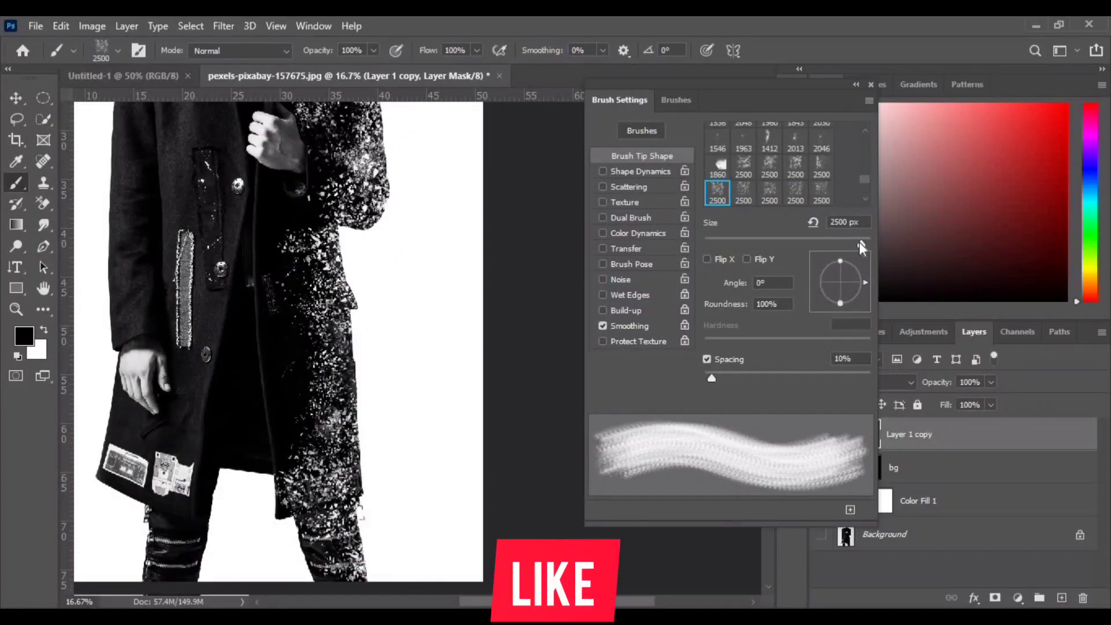
pyautogui.click(833, 260)
pyautogui.click(355, 365)
pyautogui.hotkey('ctrl', 'z')
pyautogui.click(831, 304)
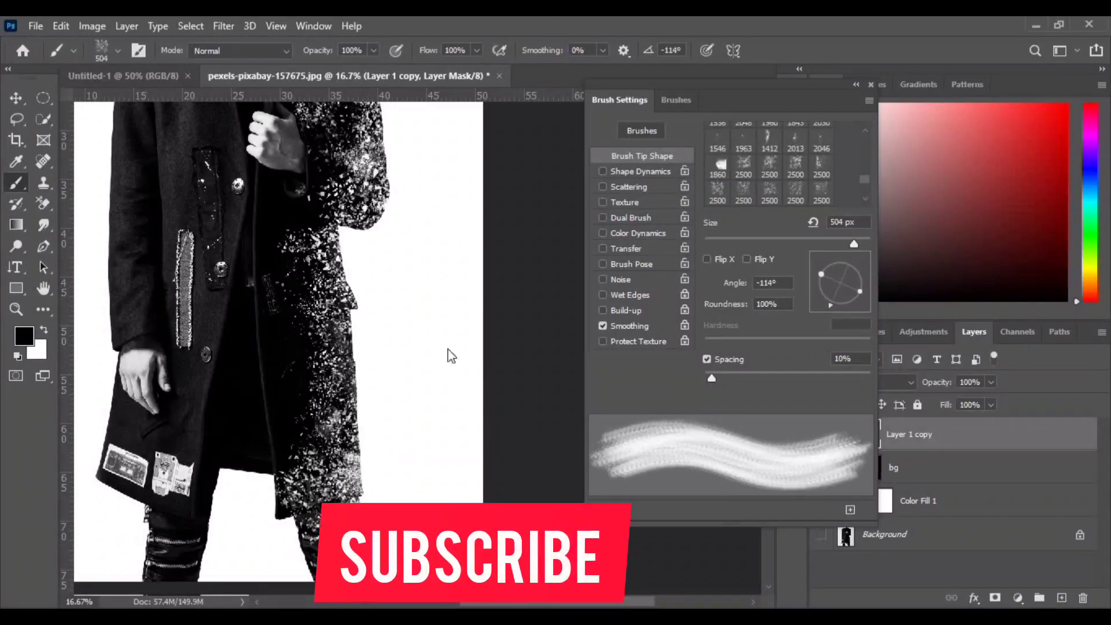
pyautogui.click(350, 344)
pyautogui.scroll(-3, 359, 457)
# Step: Stamp mask splatter over the right shoulder and the hat with another splatter tip at 435 px
pyautogui.scroll(7, 382, 278)
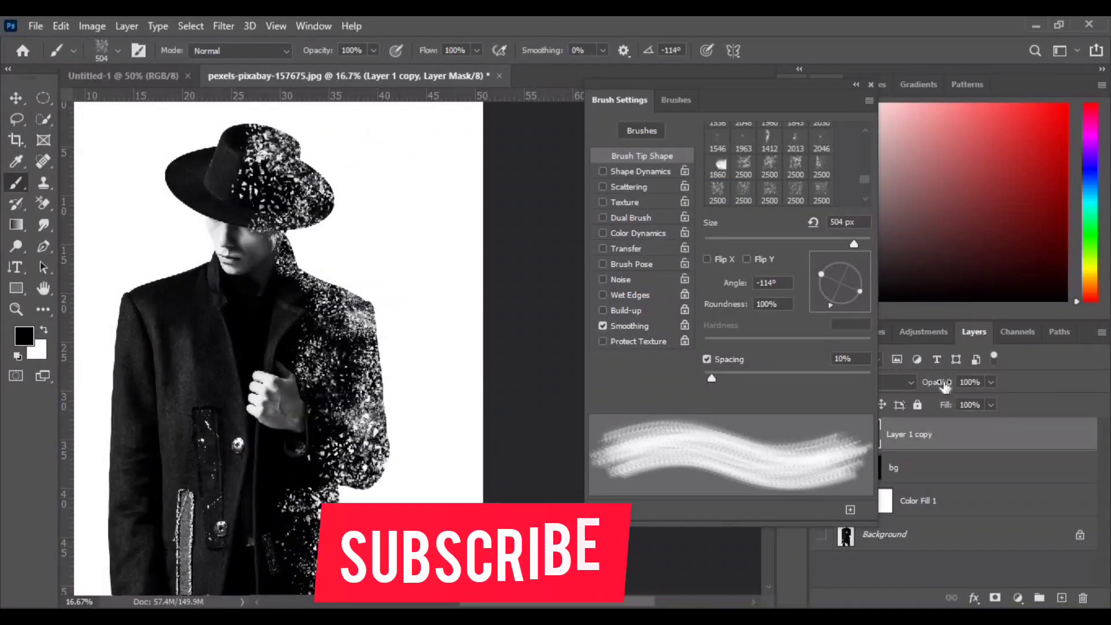
pyautogui.click(796, 191)
pyautogui.click(347, 278)
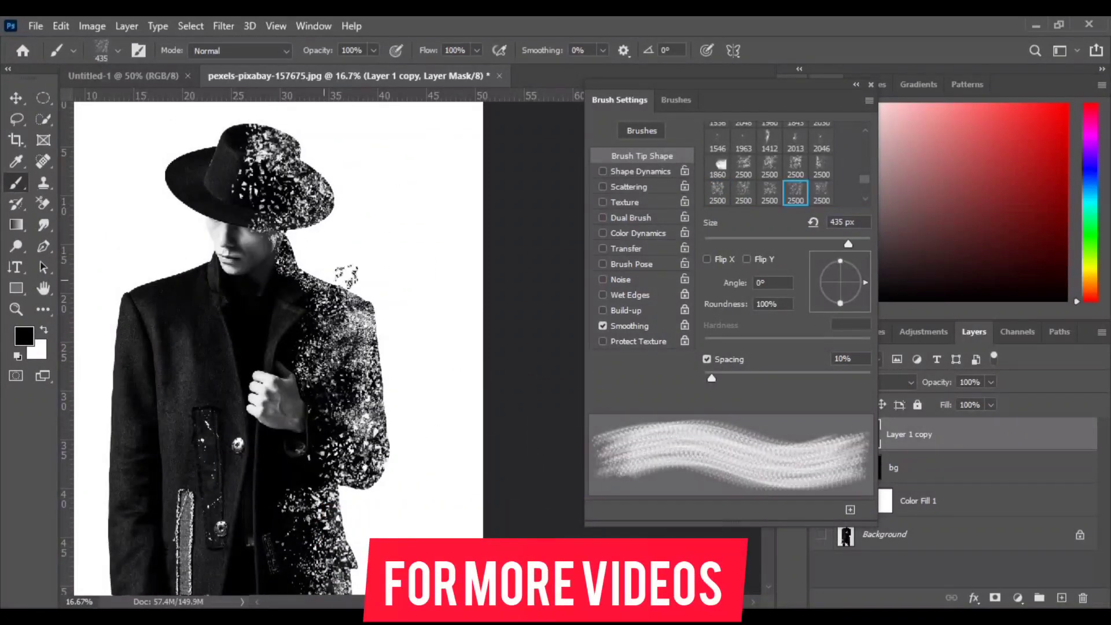
pyautogui.click(241, 145)
# Step: Stamp larger mask fragments over the right sleeve and the waist with another 2500 px tip, rotated to 48° for the waist
pyautogui.click(770, 192)
pyautogui.click(341, 347)
pyautogui.scroll(-3, 371, 347)
pyautogui.click(854, 266)
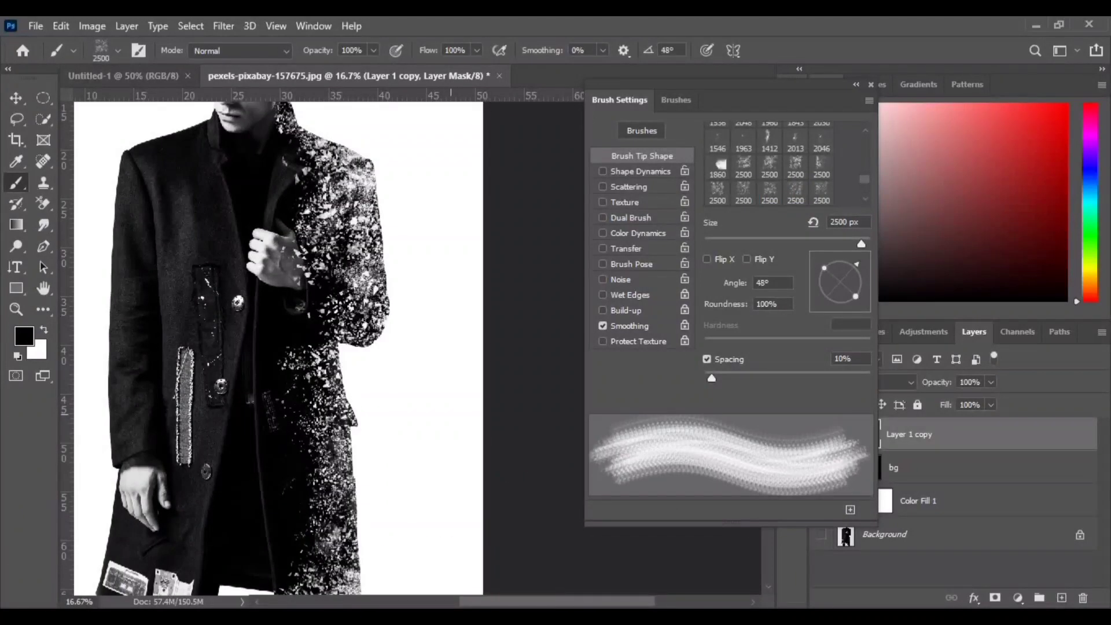
pyautogui.click(324, 368)
# Step: Stamp 2500 px mask fragments over the lower part of the coat with the tip rotated to 111°
pyautogui.scroll(-3, 347, 359)
pyautogui.click(333, 344)
pyautogui.hotkey('ctrl', 'z')
pyautogui.click(833, 262)
pyautogui.click(347, 370)
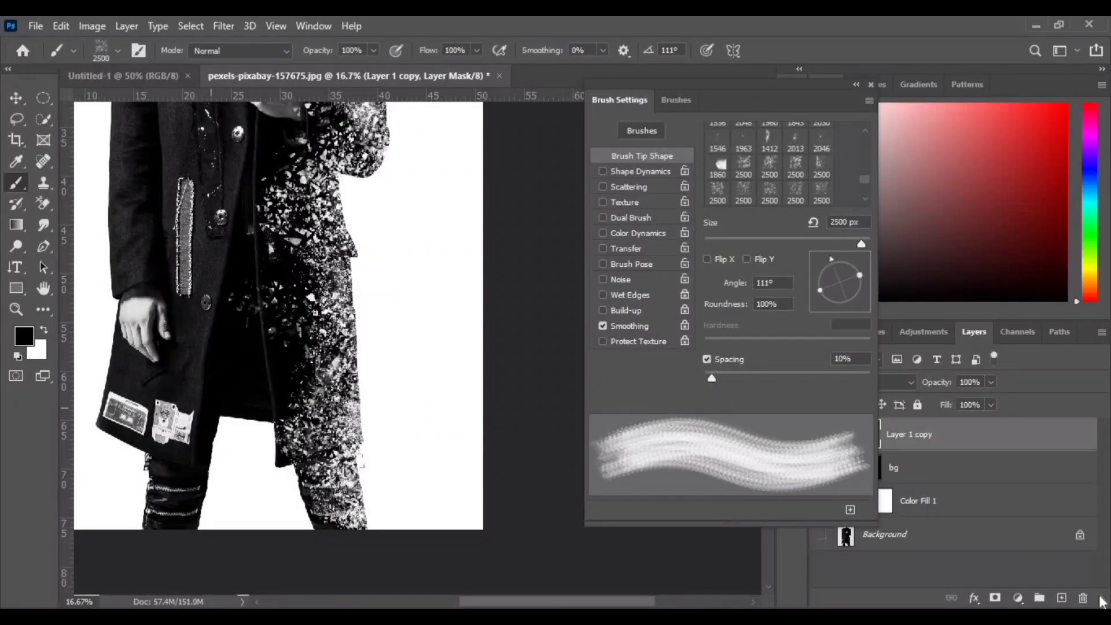
# Step: Switch to the bg layer's mask and make white the foreground colour
pyautogui.scroll(4, 348, 347)
pyautogui.moveTo(743, 102); pyautogui.dragTo(720, 95)
pyautogui.click(873, 468)
pyautogui.click(44, 330)
pyautogui.scroll(-2, 236, 443)
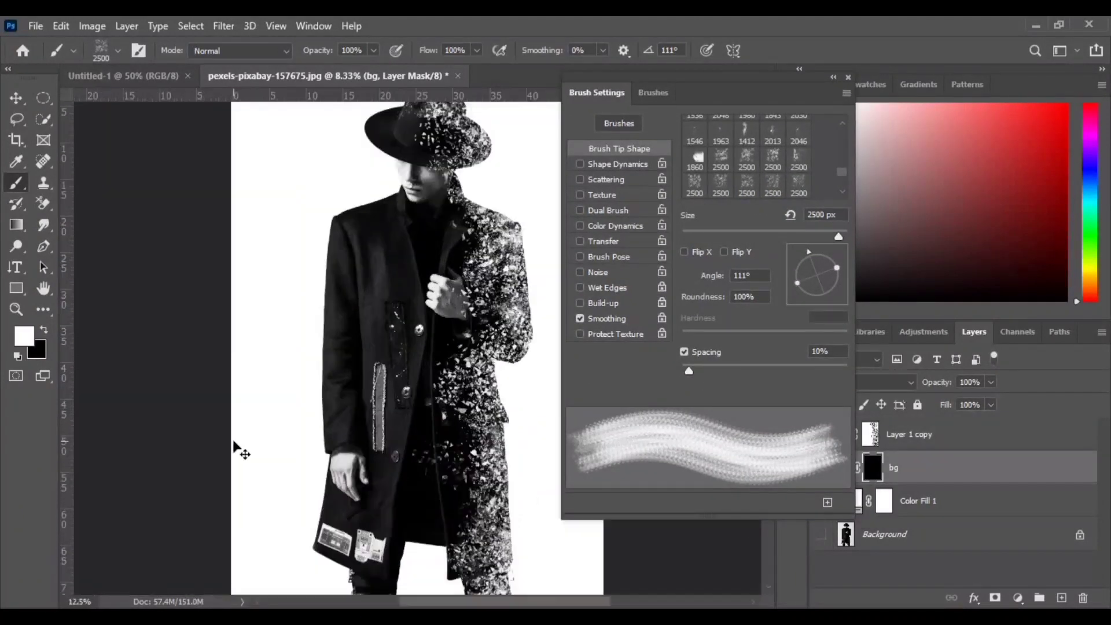
# Step: Reveal bg splatter beside the hat and the right sleeve, setting the tip to 1000 px and -176°
pyautogui.scroll(2, 278, 347)
pyautogui.click(333, 203)
pyautogui.moveTo(826, 254); pyautogui.dragTo(843, 274)
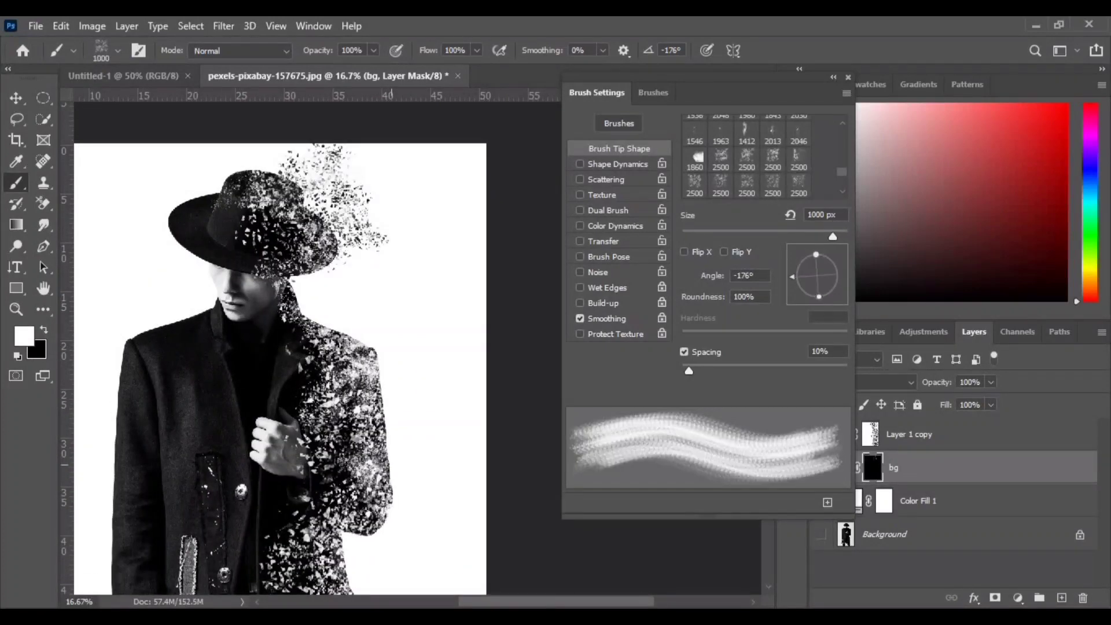
pyautogui.click(400, 487)
# Step: Reveal more bg splatter beside the right shoulder and the coat's side using two other splatter tips
pyautogui.click(747, 185)
pyautogui.click(339, 300)
pyautogui.scroll(-4, 677, 392)
pyautogui.moveTo(832, 236); pyautogui.dragTo(835, 236)
pyautogui.click(798, 185)
pyautogui.click(826, 297)
pyautogui.click(370, 416)
# Step: Reveal bg splatter beside the coat's lower right edge with other tips at 1029 px and 809 px
pyautogui.scroll(-3, 371, 417)
pyautogui.click(747, 185)
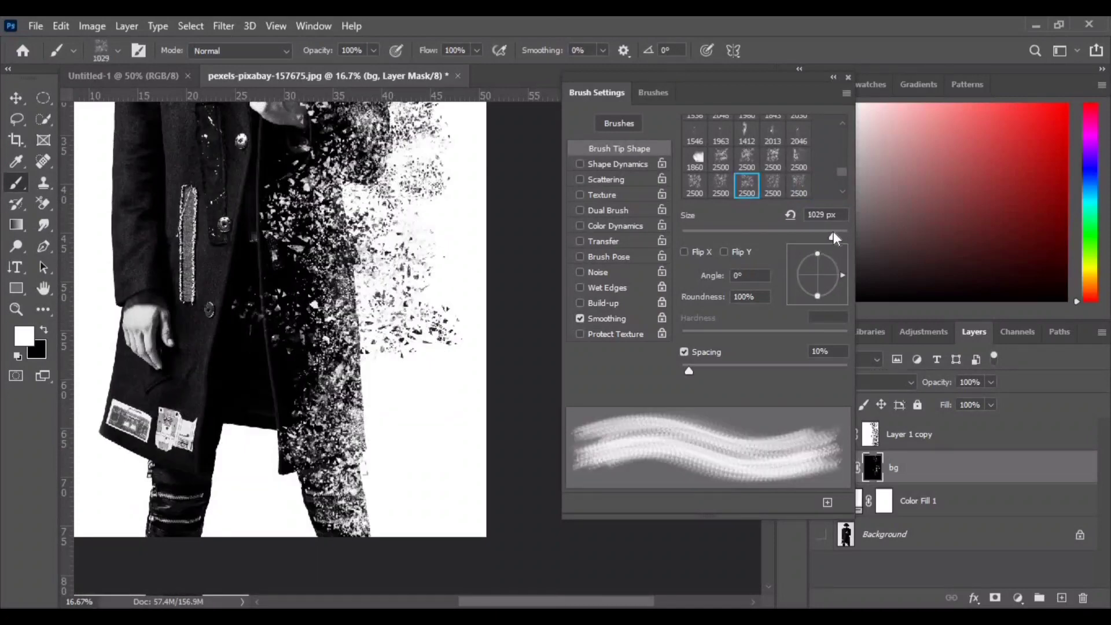
pyautogui.scroll(-1, 747, 173)
pyautogui.click(720, 185)
pyautogui.scroll(-3, 382, 416)
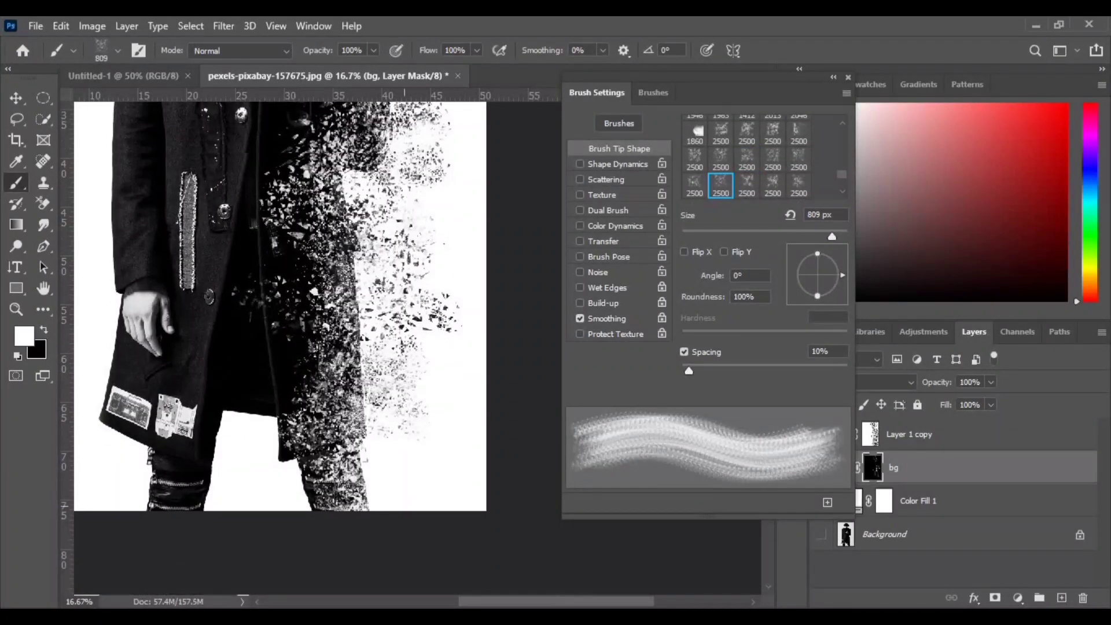
pyautogui.click(384, 417)
pyautogui.scroll(-1, 734, 173)
# Step: Reveal further bg splatter beside the coat's hem and right leg with another tip at two different angles
pyautogui.click(695, 144)
pyautogui.moveTo(835, 237)
pyautogui.mouseDown()
pyautogui.moveTo(775, 278)
pyautogui.moveTo(816, 250)
pyautogui.mouseUp()
pyautogui.click(378, 366)
pyautogui.click(386, 455)
pyautogui.click(836, 291)
pyautogui.click(405, 371)
pyautogui.click(391, 455)
# Step: Reveal more bg splatter upward along the right sleeve and shoulder and around the top of the hat
pyautogui.scroll(3, 391, 454)
pyautogui.click(392, 250)
pyautogui.scroll(7, 392, 250)
pyautogui.click(392, 240)
pyautogui.click(342, 170)
pyautogui.scroll(2, 342, 170)
pyautogui.scroll(3, 336, 174)
pyautogui.click(294, 174)
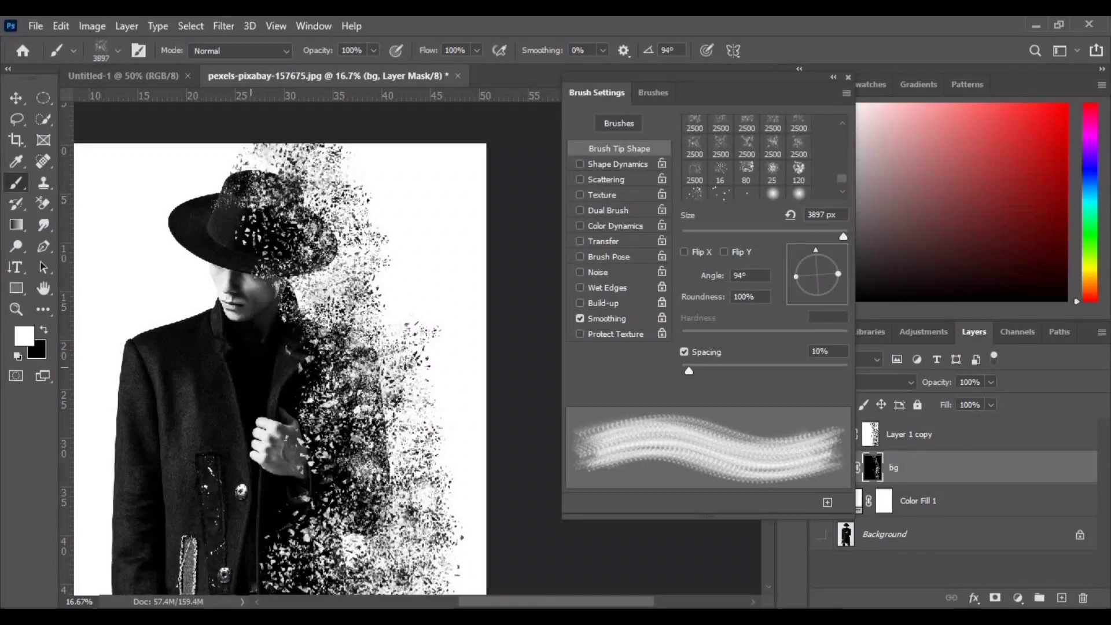
# Step: Scatter large bg fragments along the photo's right edge from leg to hat with a 3897 px tip at -164°
pyautogui.scroll(-8, 251, 368)
pyautogui.moveTo(816, 250); pyautogui.dragTo(793, 282)
pyautogui.click(405, 405)
pyautogui.scroll(7, 417, 405)
pyautogui.click(427, 289)
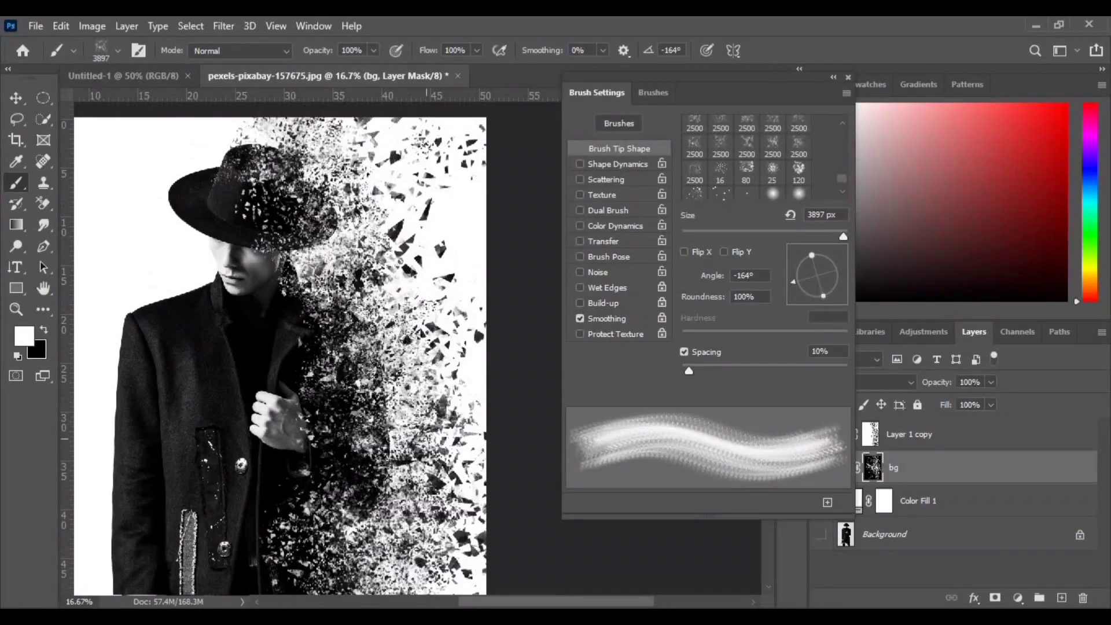
pyautogui.scroll(-9, 426, 438)
pyautogui.click(427, 433)
pyautogui.scroll(10, 427, 433)
pyautogui.scroll(-1, 427, 432)
pyautogui.hotkey('ctrl', '-')
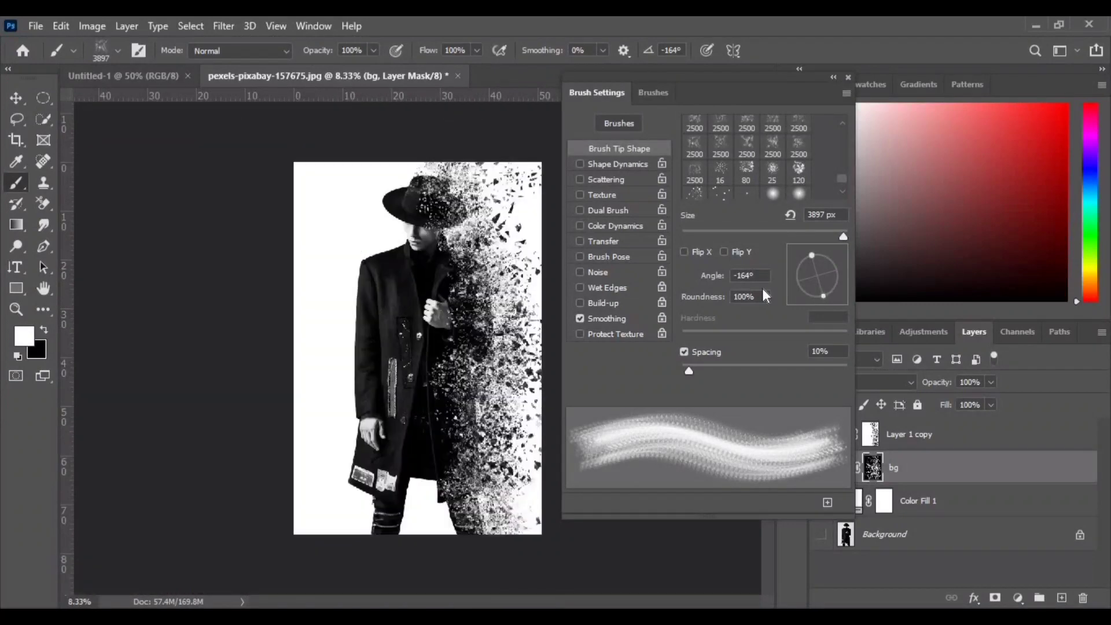
# Step: Add black splatter to the Layer 1 copy mask with an 809 px tip at 86°
pyautogui.hotkey('ctrl', '+')
pyautogui.moveTo(376, 253); pyautogui.dragTo(264, 362)
pyautogui.click(697, 174)
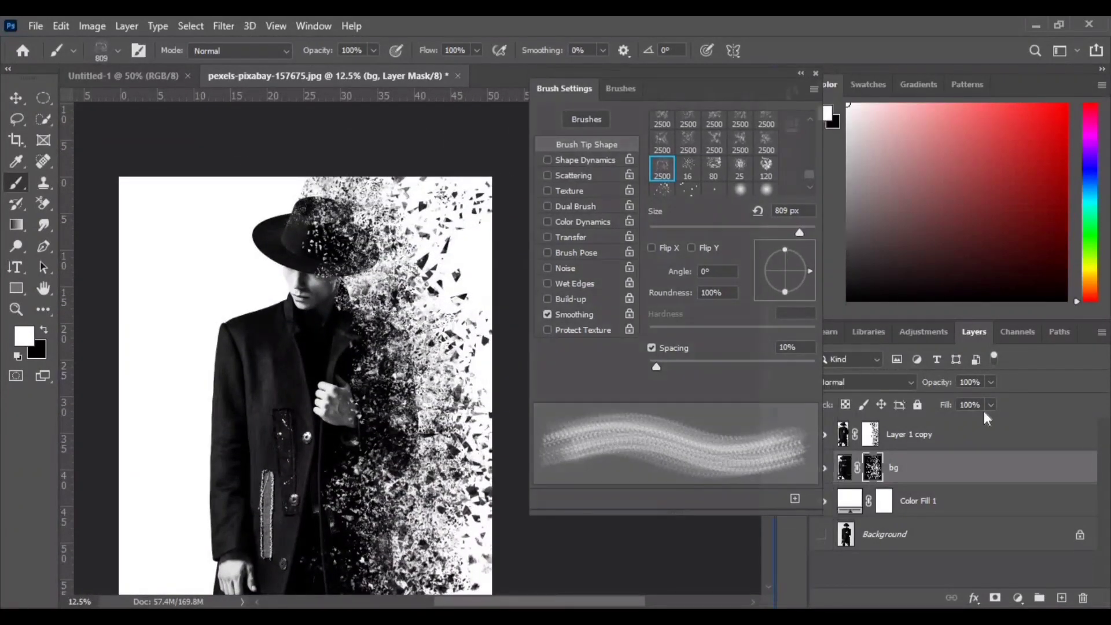
pyautogui.hotkey('alt', ']')
pyautogui.press('x')
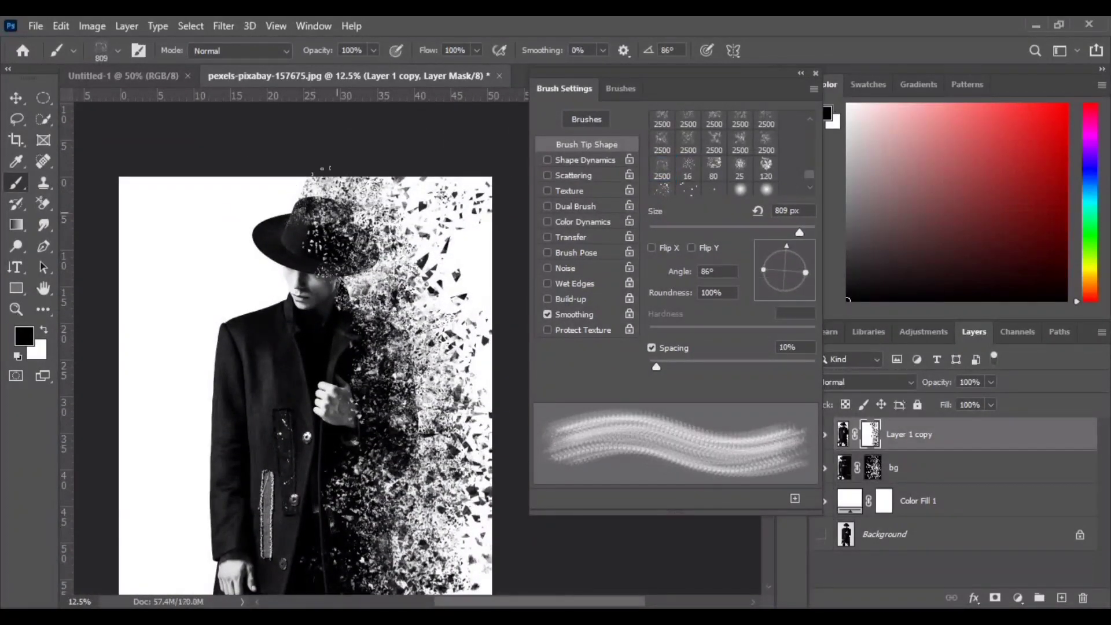
pyautogui.scroll(-8, 744, 349)
pyautogui.scroll(5, 744, 348)
# Step: Reveal more fragments on the bg mask in white with a 5000 px tip at -117°, and close the brush settings
pyautogui.click(873, 468)
pyautogui.click(688, 143)
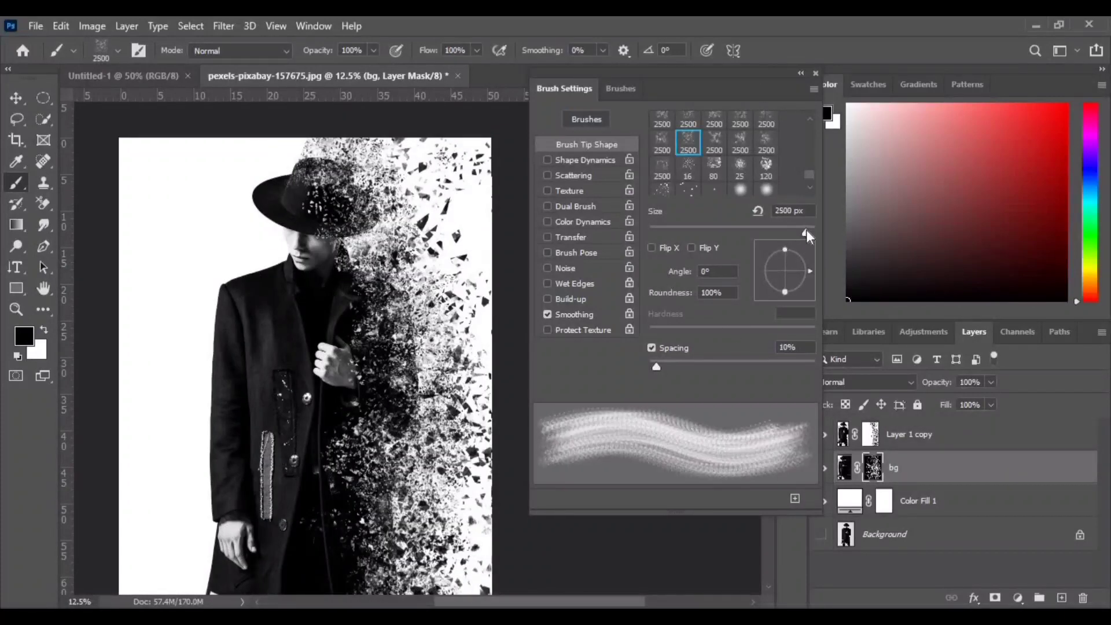
pyautogui.moveTo(794, 293)
pyautogui.mouseDown()
pyautogui.moveTo(799, 325)
pyautogui.moveTo(774, 297)
pyautogui.mouseUp()
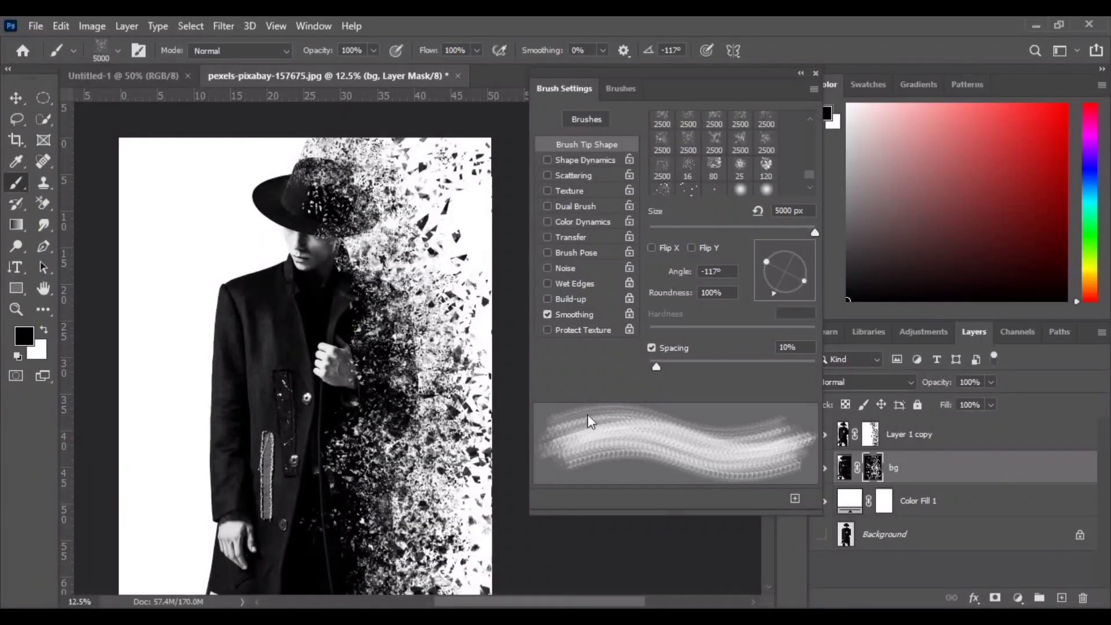
pyautogui.click(208, 319)
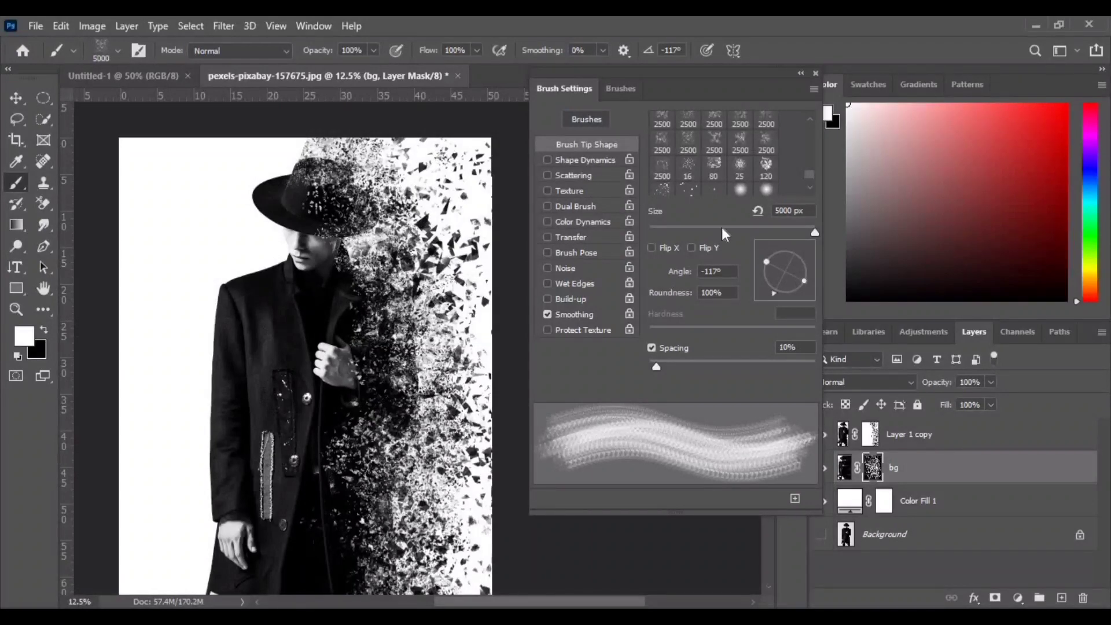
pyautogui.click(816, 75)
pyautogui.press('v')
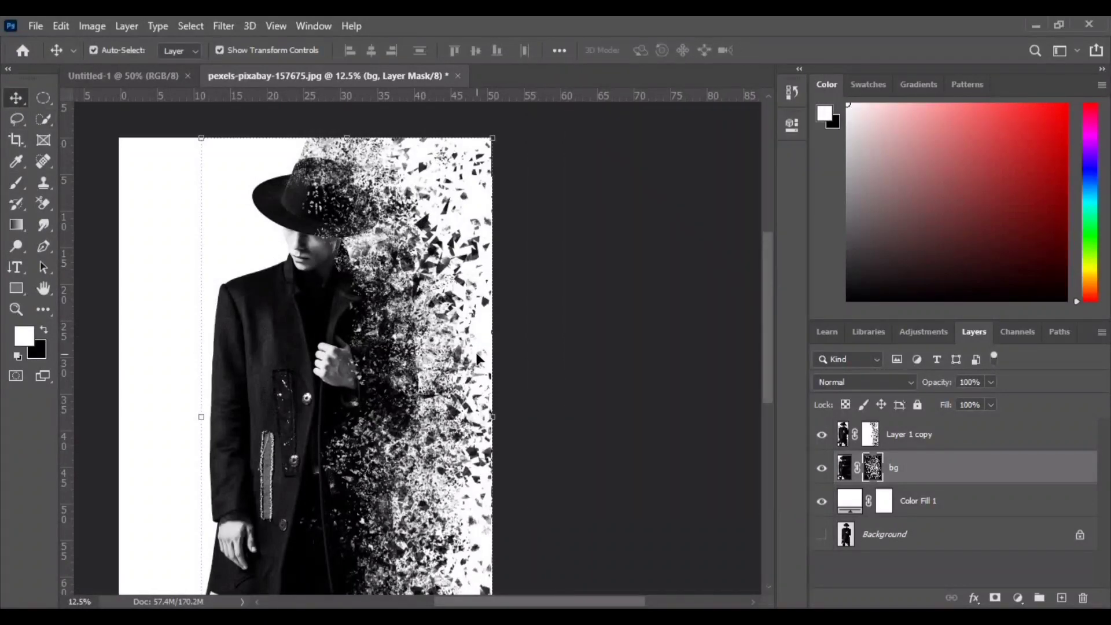
pyautogui.scroll(1, 478, 359)
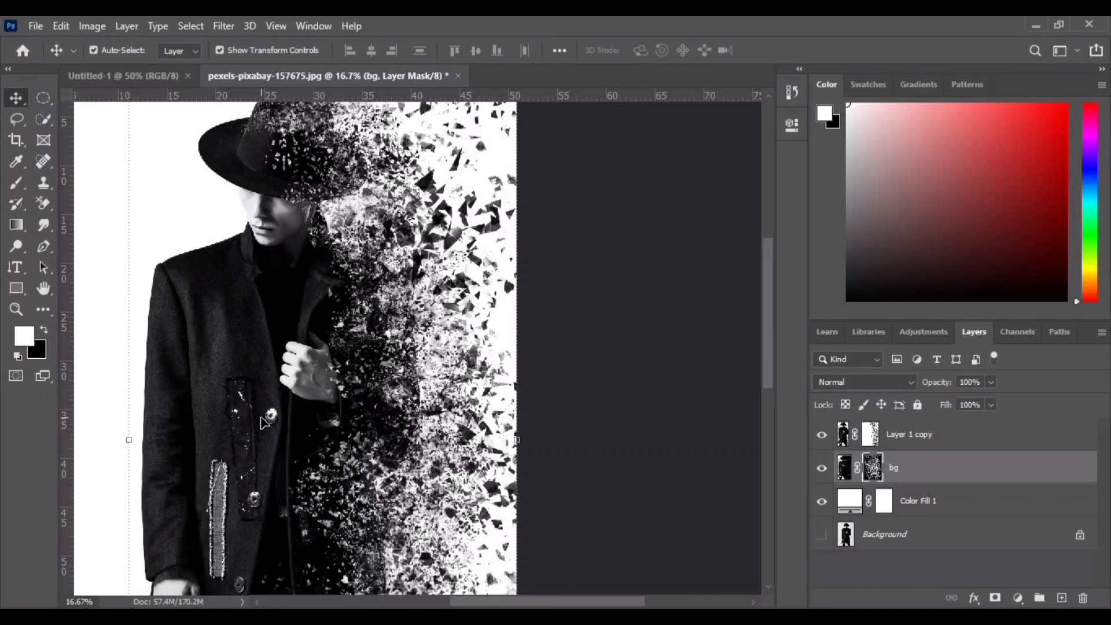
# Step: Stamp black splatter on the Layer 1 copy mask over the chest, hand and lower coat with a 2200 px brush
pyautogui.click(133, 346)
pyautogui.click(18, 184)
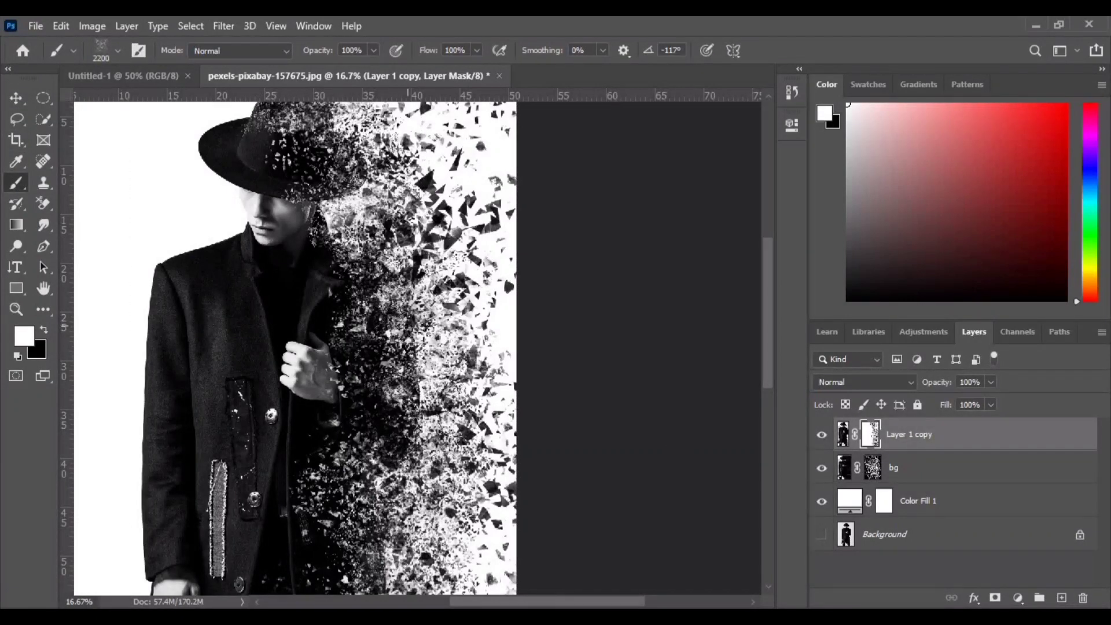
pyautogui.click(409, 326)
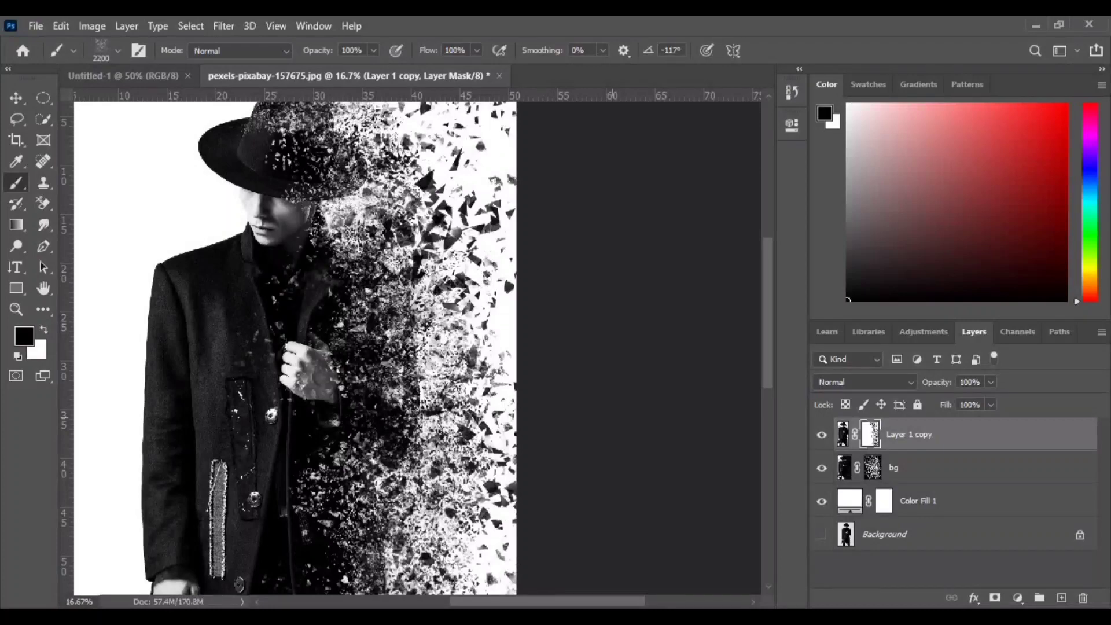
pyautogui.scroll(-5, 399, 347)
pyautogui.scroll(-3, 399, 348)
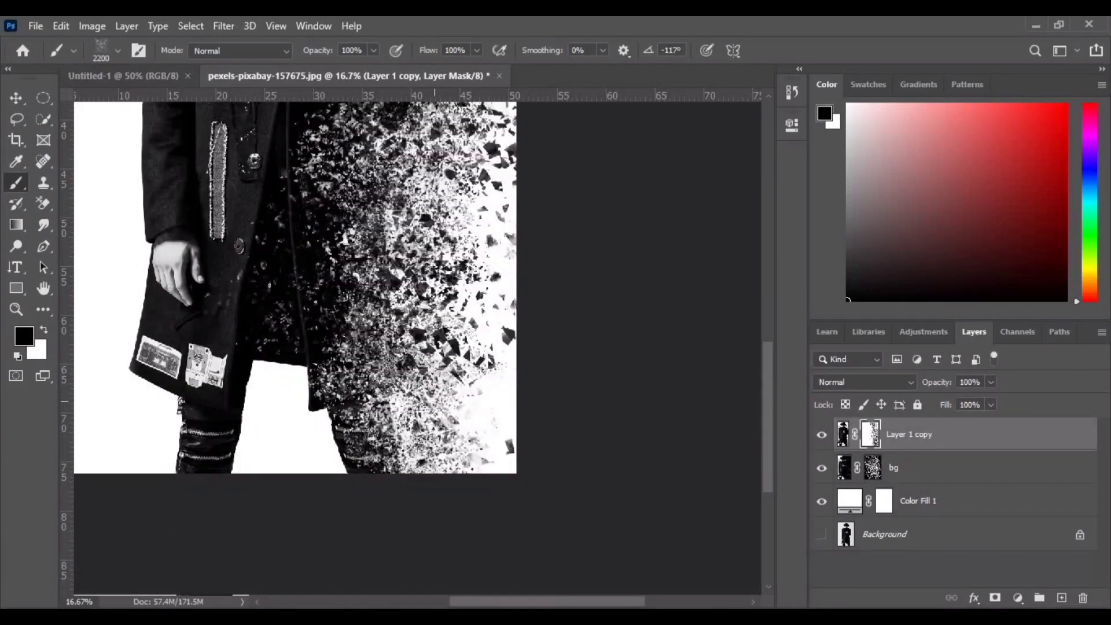
pyautogui.scroll(7, 399, 348)
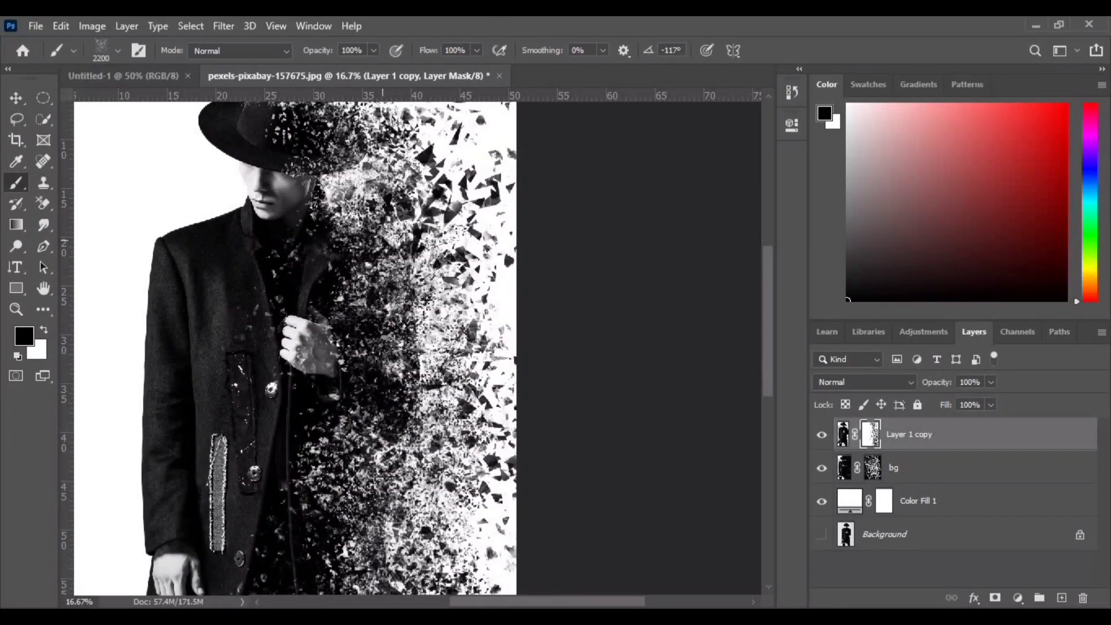
pyautogui.click(353, 258)
pyautogui.scroll(-2, 405, 348)
# Step: Select the bg layer's mask and reduce the splatter brush to 1300 px
pyautogui.click(871, 476)
pyautogui.scroll(3, 508, 490)
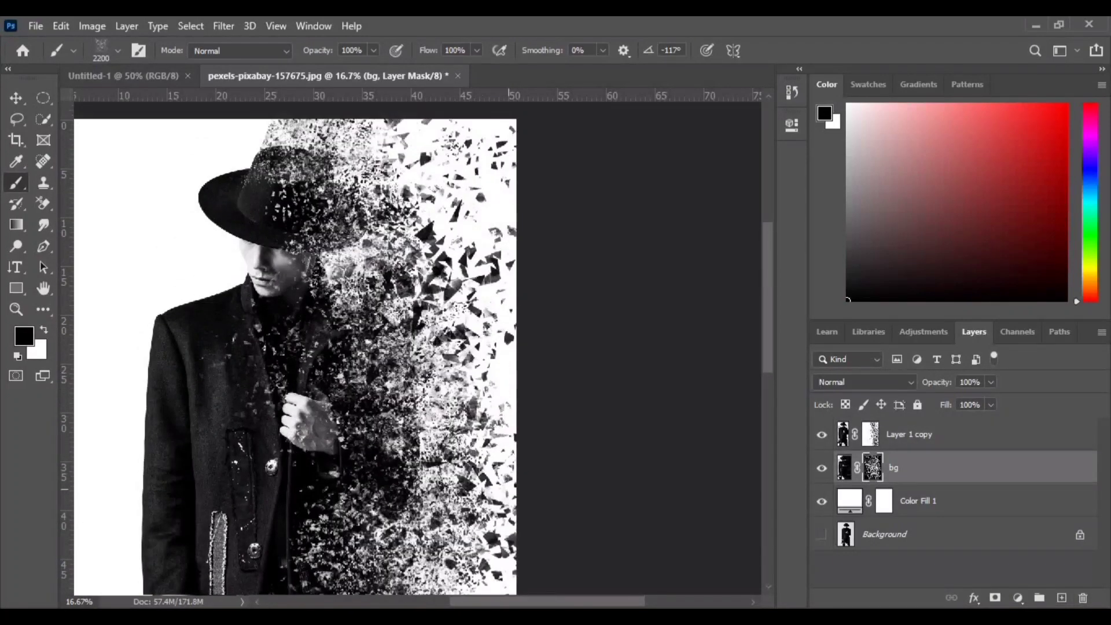
pyautogui.scroll(-2, 295, 347)
pyautogui.scroll(2, 296, 347)
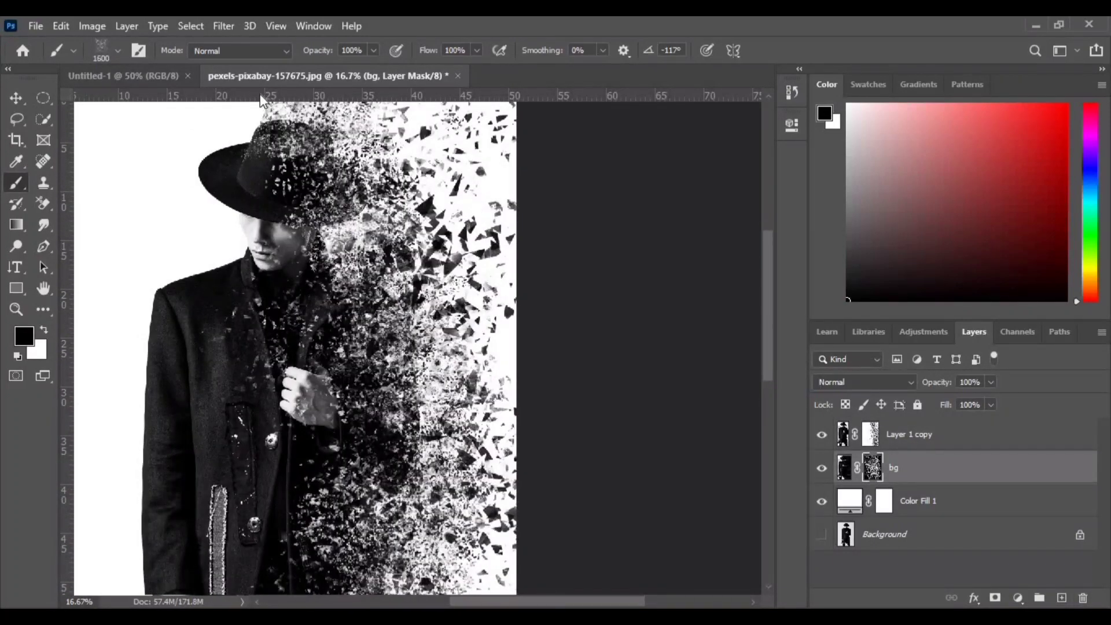
pyautogui.scroll(-3, 400, 348)
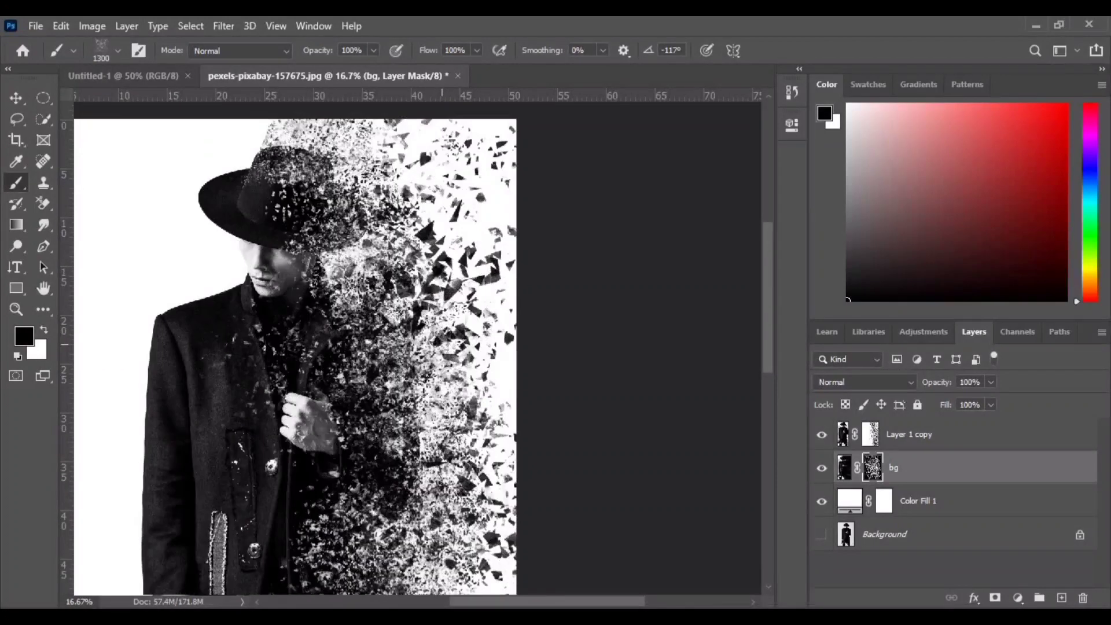
# Step: Select the Layer 1 copy mask again and switch the brush to a soft round tip
pyautogui.click(871, 434)
pyautogui.click(74, 51)
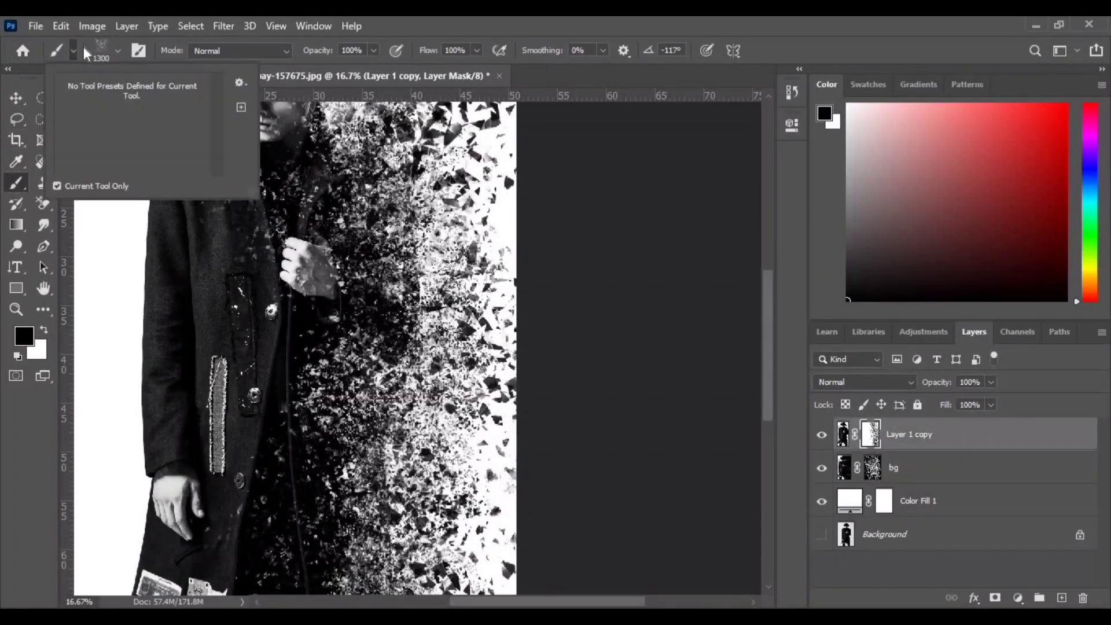
pyautogui.click(117, 51)
pyautogui.doubleClick(98, 232)
pyautogui.scroll(2, 280, 180)
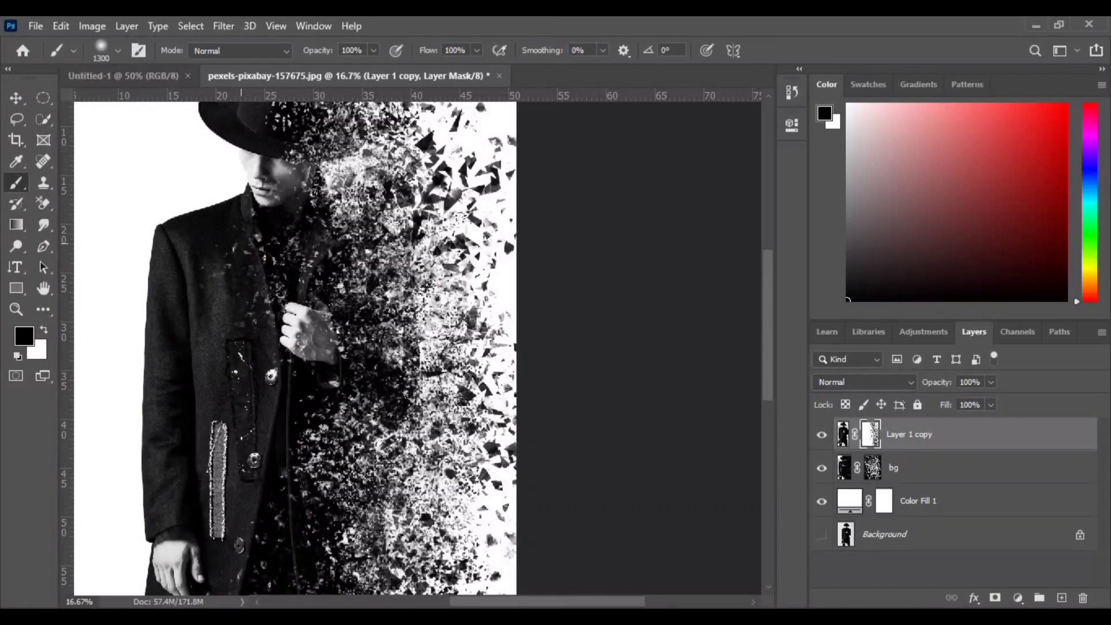
# Step: Restore the splattered face by painting white on the Layer 1 copy mask with a 300 px soft brush
pyautogui.hotkey('ctrl', '+')
pyautogui.hotkey('ctrl', '+')
pyautogui.moveTo(241, 305); pyautogui.dragTo(497, 502)
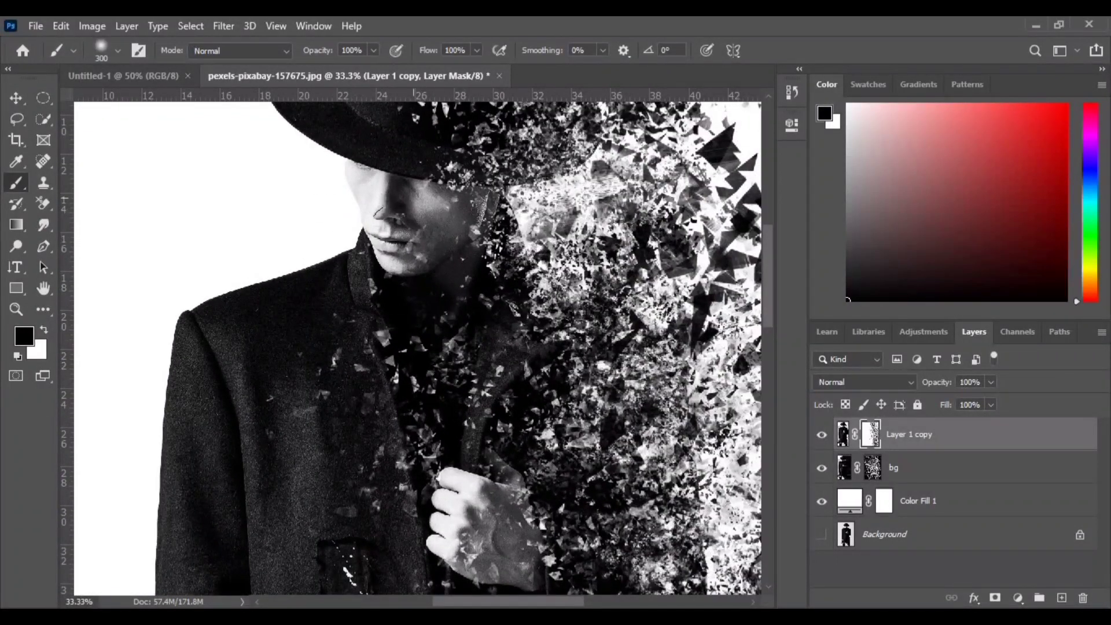
pyautogui.press('x')
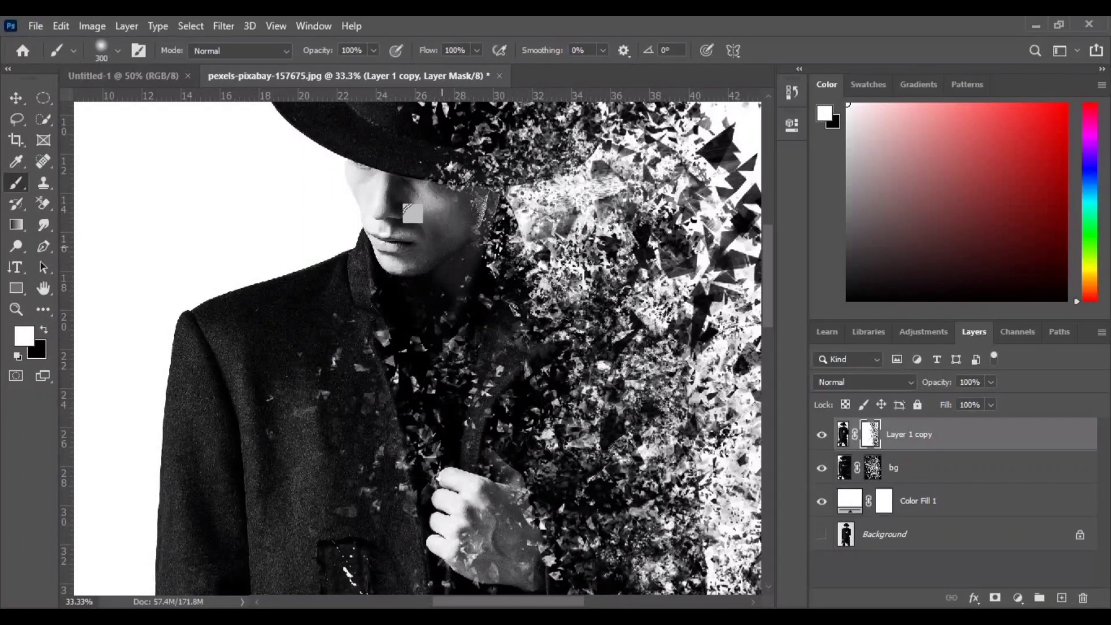
# Step: Set the brush flow to 73% and restore the coat front by painting white on the Layer 1 copy mask
pyautogui.moveTo(409, 56); pyautogui.dragTo(405, 56)
pyautogui.scroll(-5, 315, 214)
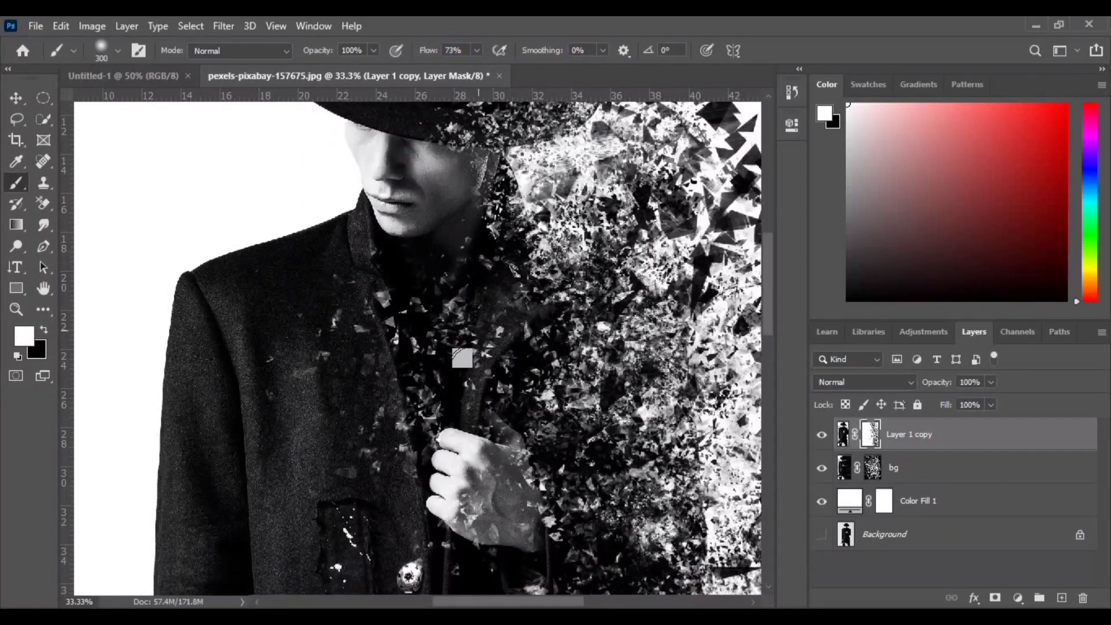
pyautogui.scroll(-4, 404, 312)
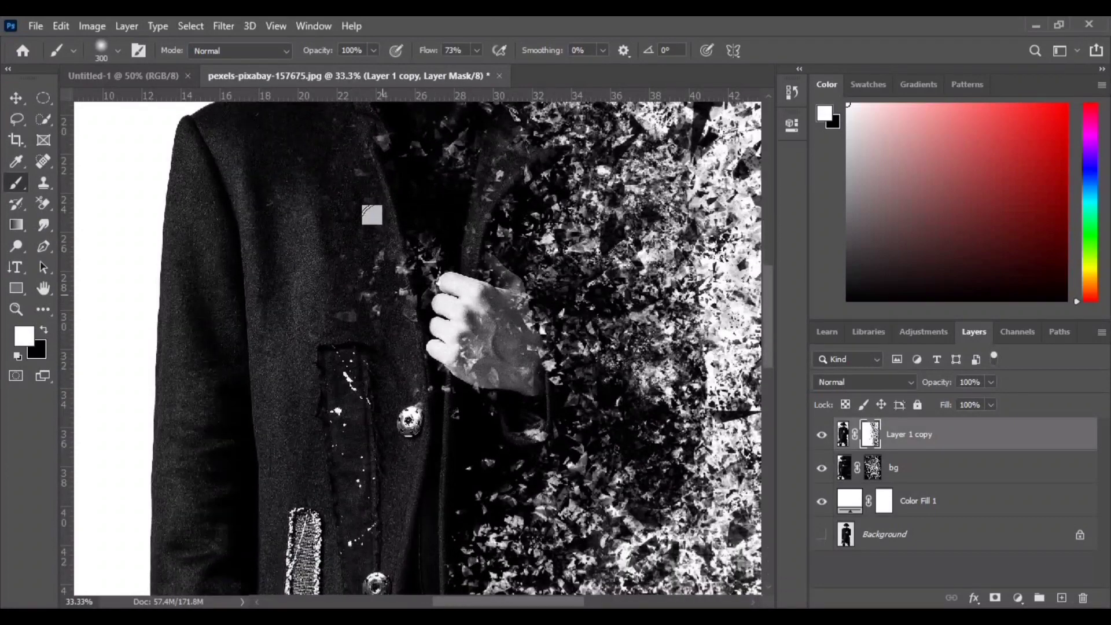
pyautogui.scroll(-5, 446, 293)
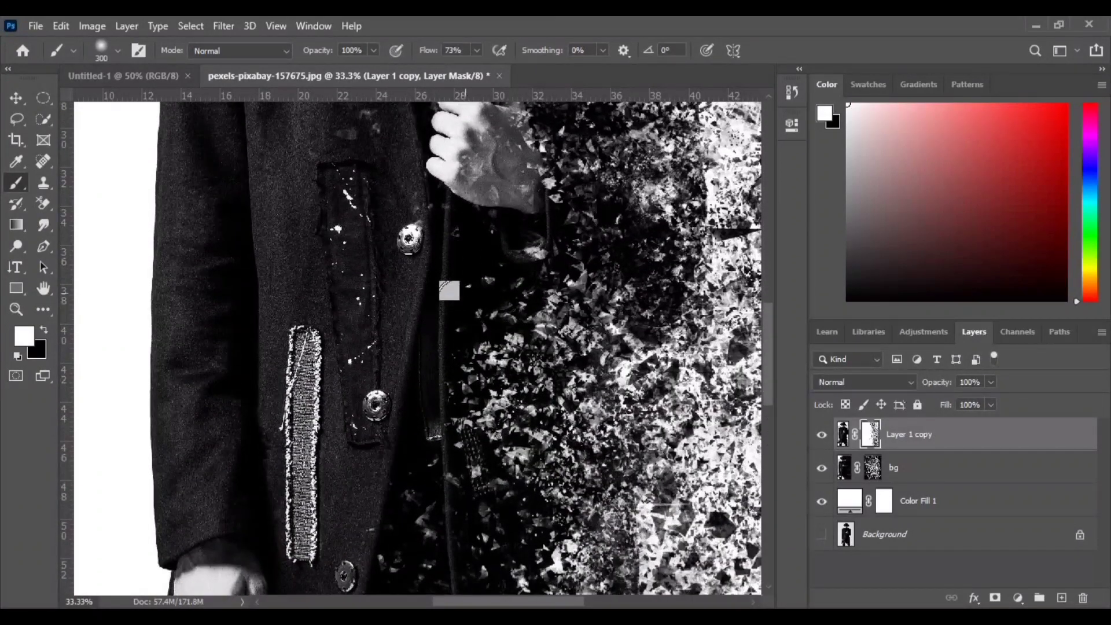
pyautogui.scroll(-5, 400, 440)
pyautogui.scroll(-2, 405, 406)
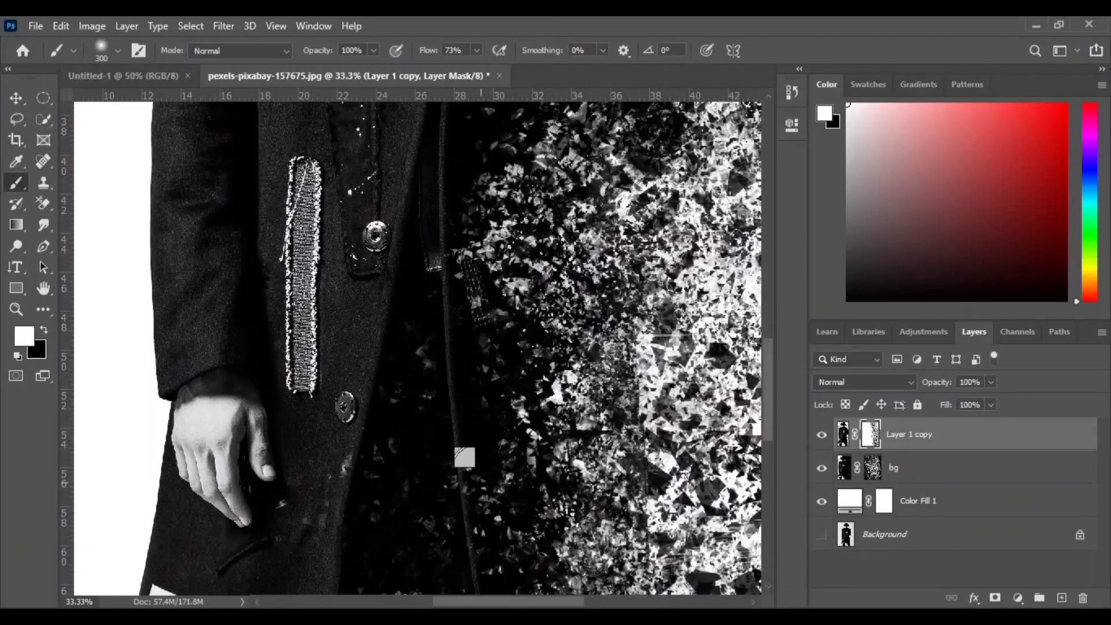
pyautogui.scroll(-6, 464, 454)
pyautogui.scroll(-4, 477, 513)
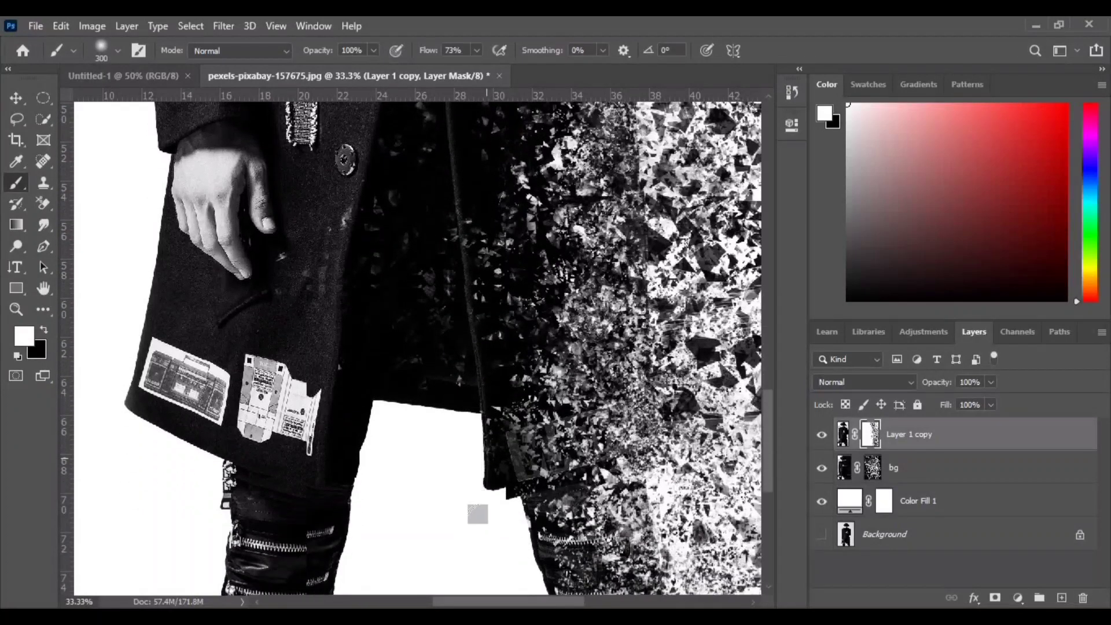
pyautogui.hotkey('ctrl', '-')
pyautogui.hotkey('ctrl', '-')
pyautogui.hotkey('ctrl', '-')
pyautogui.hotkey('ctrl', '-')
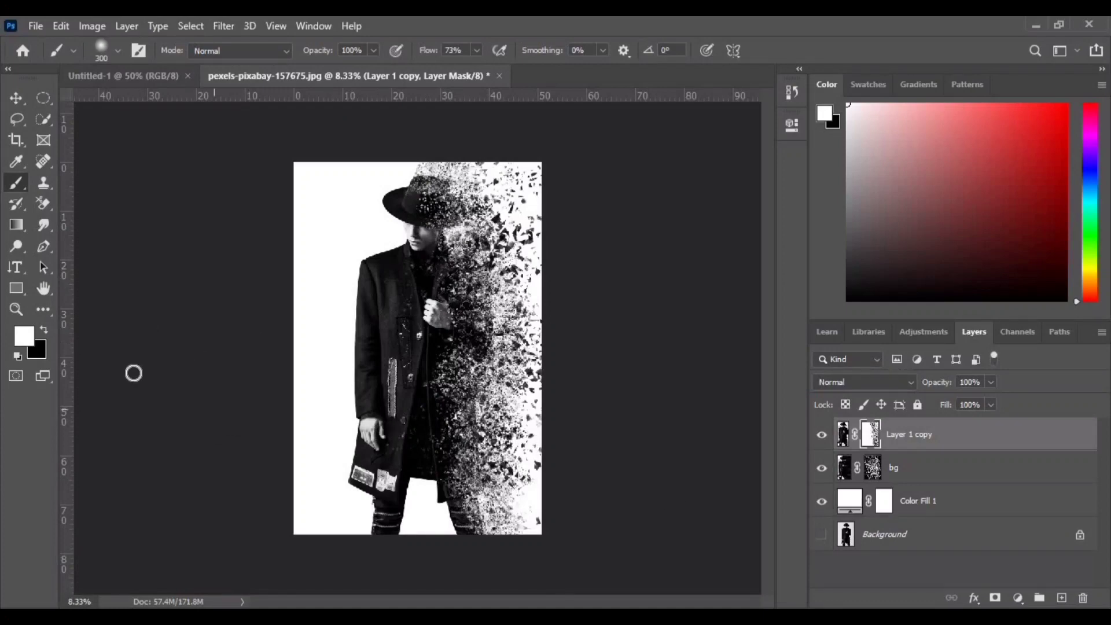
# Step: Open the red texture image bangsal-nam-9HMGyZJfrk8-unsplash.jpg and move it into the portrait document as a new layer
pyautogui.click(36, 26)
pyautogui.click(52, 55)
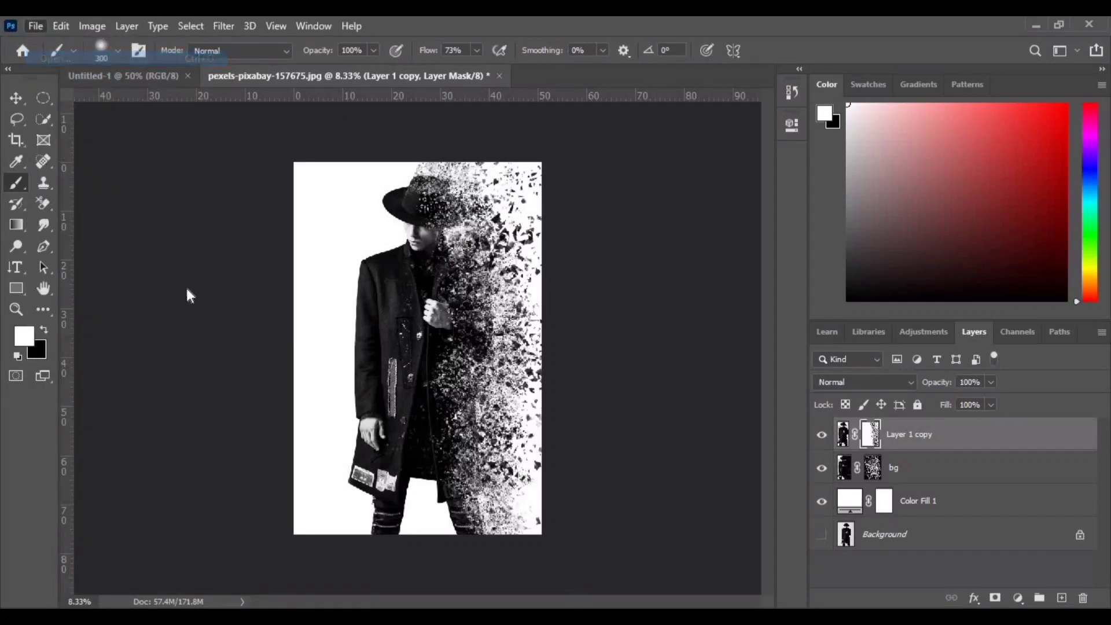
pyautogui.scroll(-5, 177, 238)
pyautogui.click(190, 151)
pyautogui.click(417, 408)
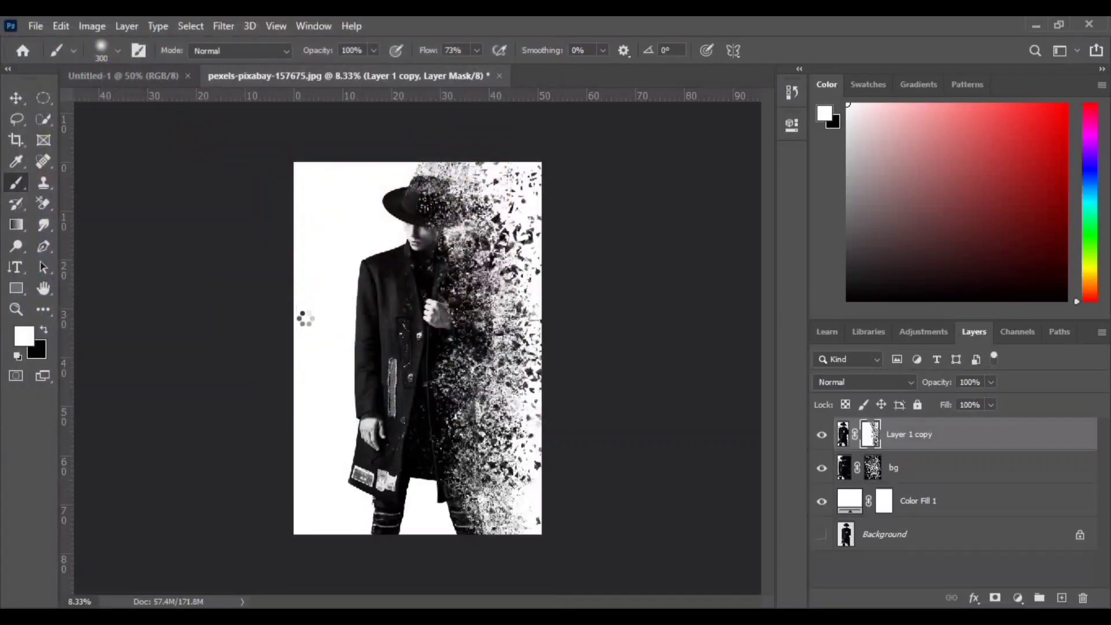
pyautogui.press('v')
pyautogui.moveTo(377, 308); pyautogui.dragTo(403, 358)
pyautogui.click(516, 292)
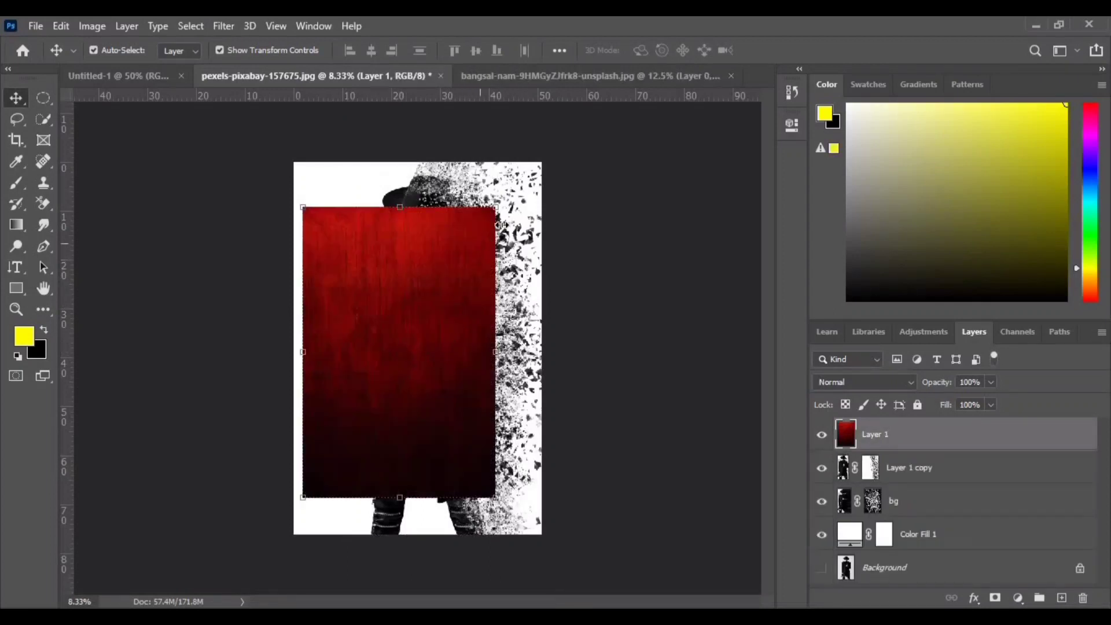
# Step: Convert the red texture layer to a smart object and scale it to 131.75% so it covers the canvas
pyautogui.rightClick(929, 438)
pyautogui.click(827, 243)
pyautogui.hotkey('ctrl', 't')
pyautogui.moveTo(495, 207); pyautogui.dragTo(548, 173)
pyautogui.moveTo(484, 310); pyautogui.dragTo(505, 311)
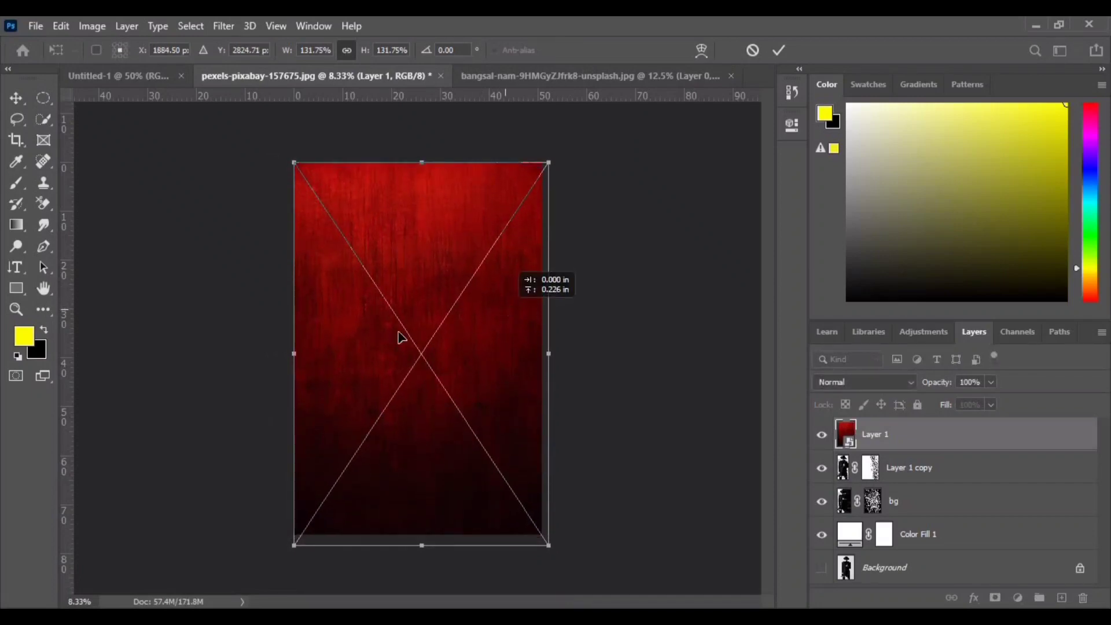
pyautogui.click(779, 50)
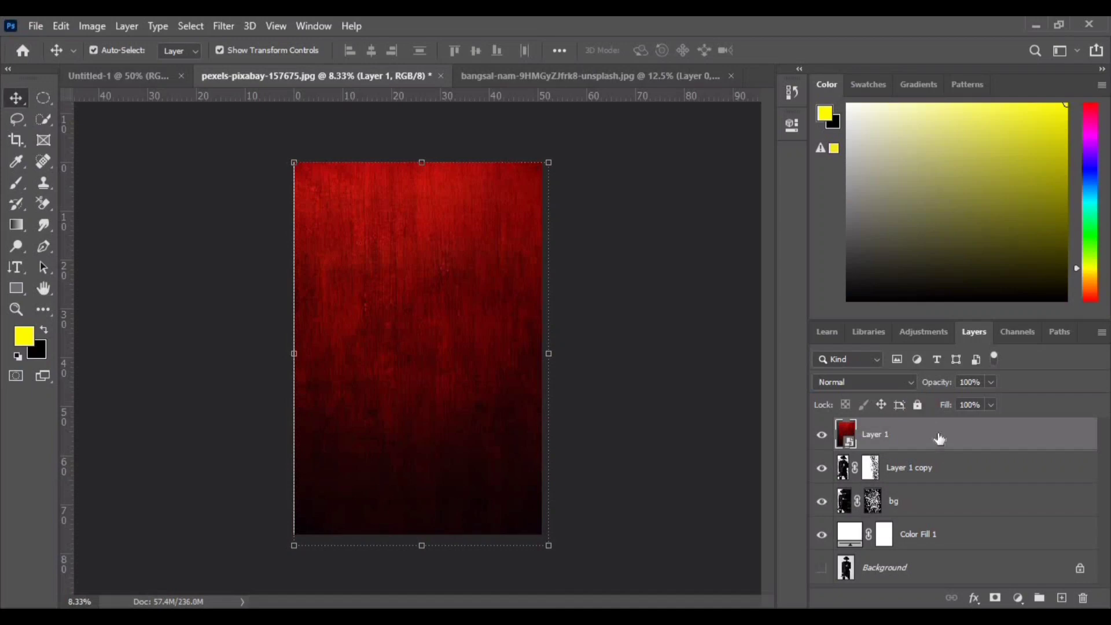
# Step: Set the red texture layer to Overlay at 17% opacity and position it above the Layer 1 copy layer
pyautogui.click(913, 380)
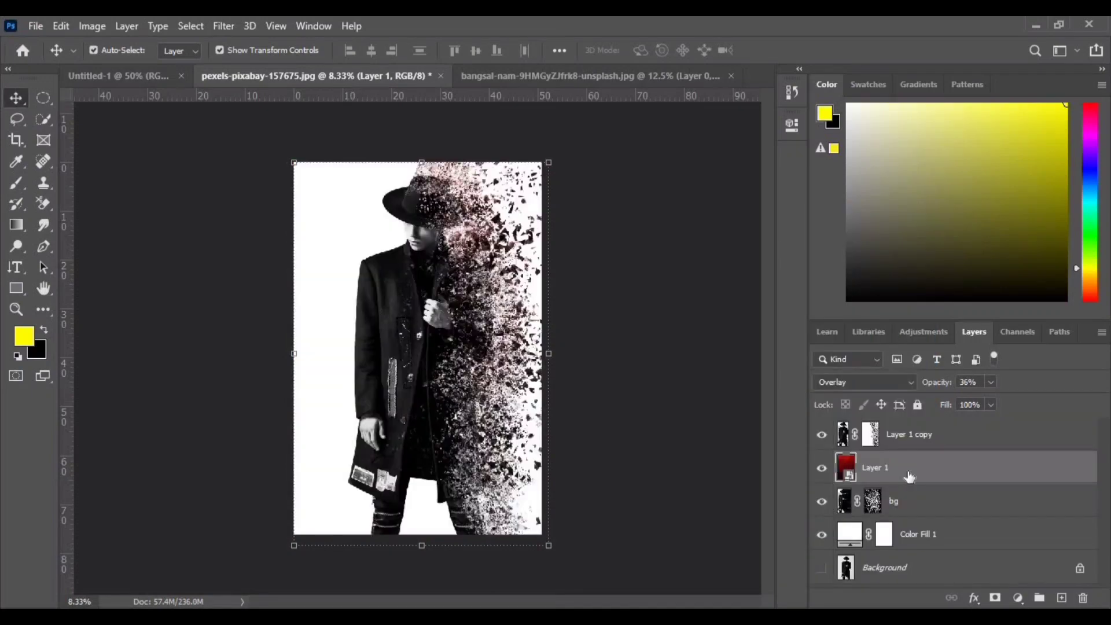
pyautogui.moveTo(909, 477)
pyautogui.mouseDown()
pyautogui.moveTo(895, 435)
pyautogui.moveTo(913, 474)
pyautogui.mouseUp()
pyautogui.click(991, 382)
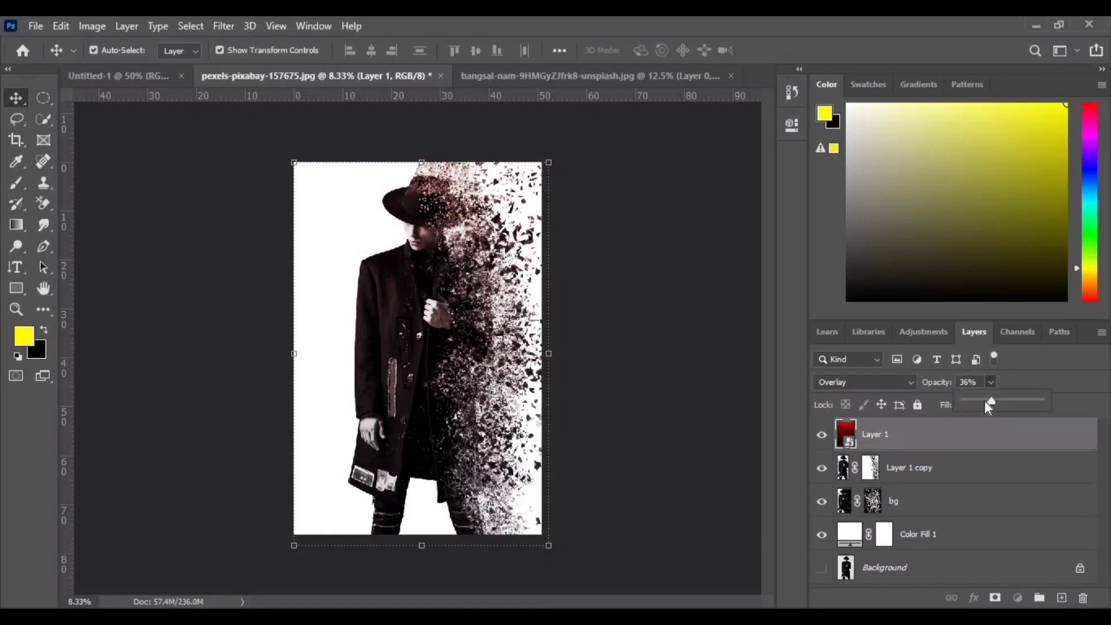
pyautogui.moveTo(978, 398); pyautogui.dragTo(978, 399)
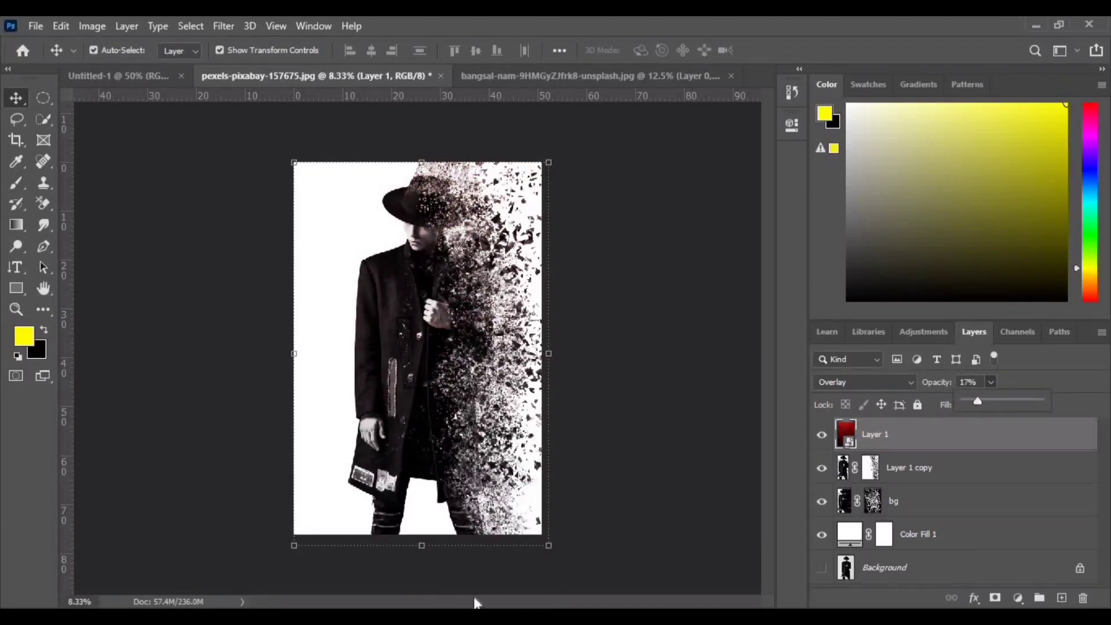
pyautogui.click(709, 369)
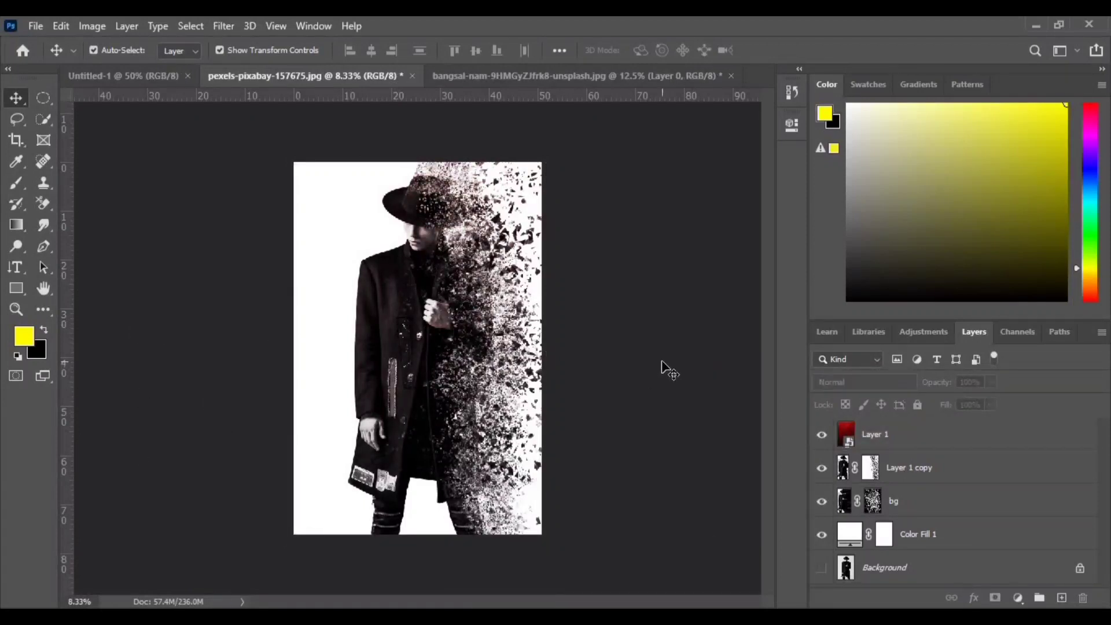
# Step: Add a Gradient Map adjustment layer above the red texture layer
pyautogui.hotkey('ctrl', '+')
pyautogui.scroll(3, 485, 450)
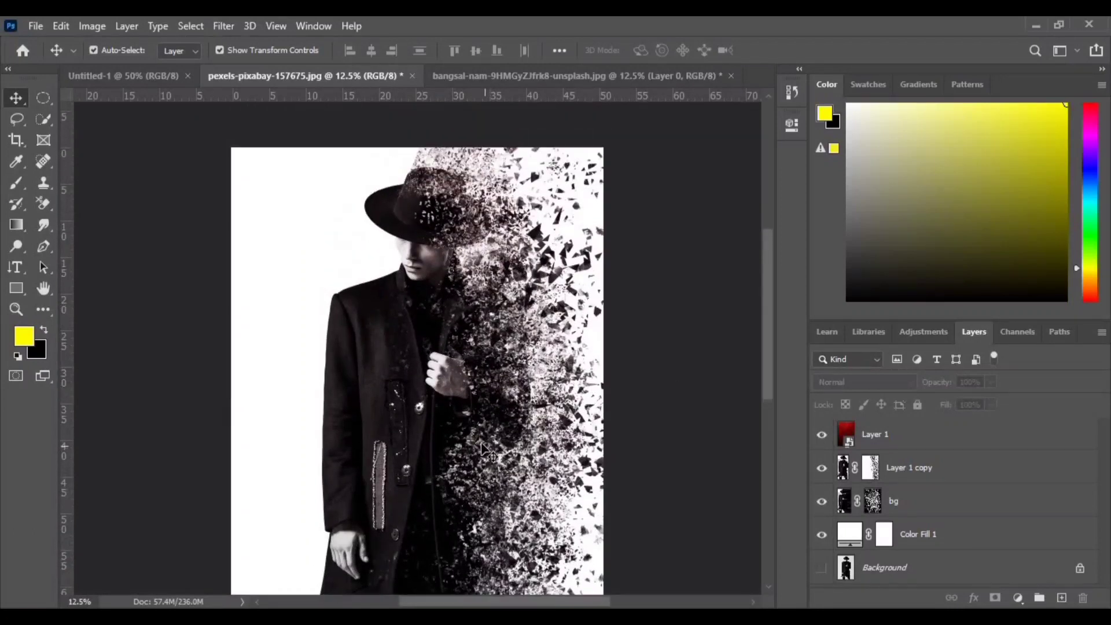
pyautogui.scroll(-3, 481, 445)
pyautogui.scroll(1, 458, 443)
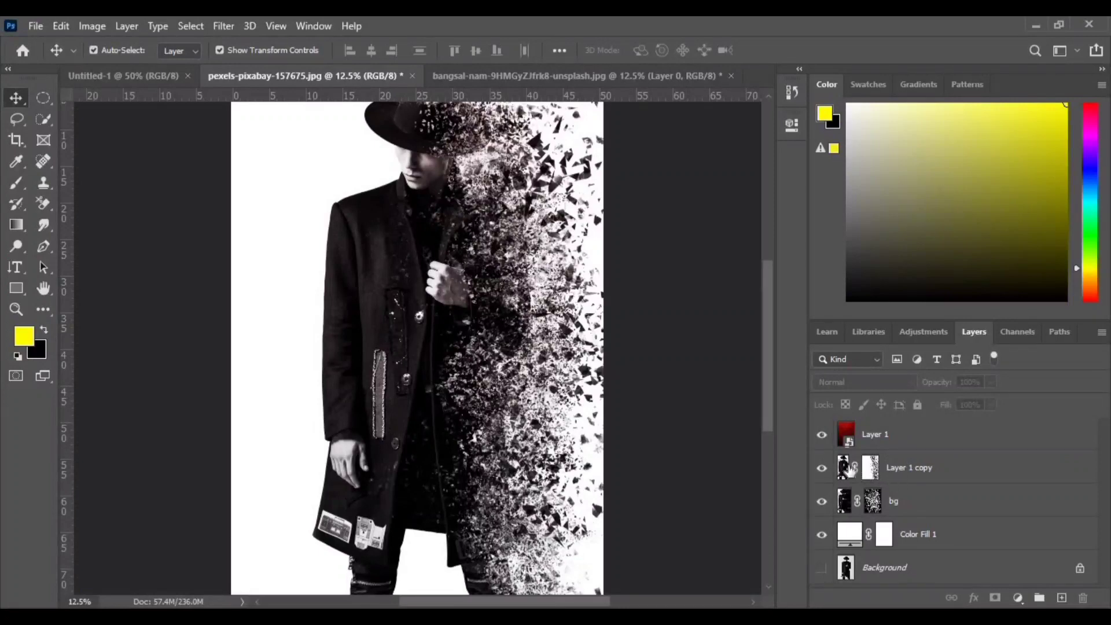
pyautogui.click(845, 469)
pyautogui.click(874, 434)
pyautogui.click(1018, 598)
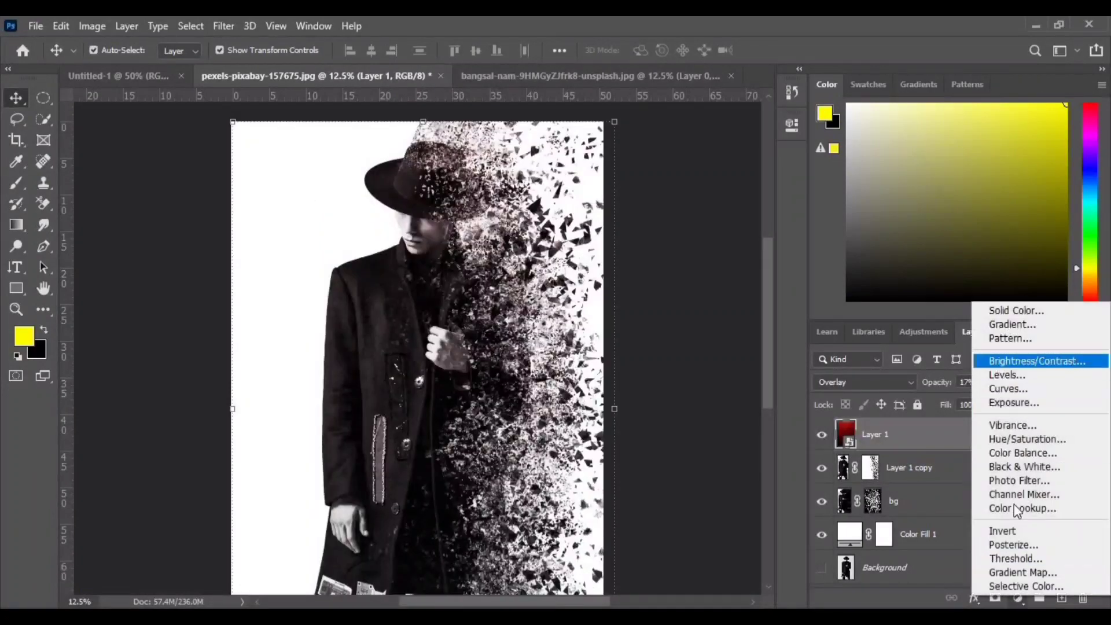
pyautogui.click(1002, 572)
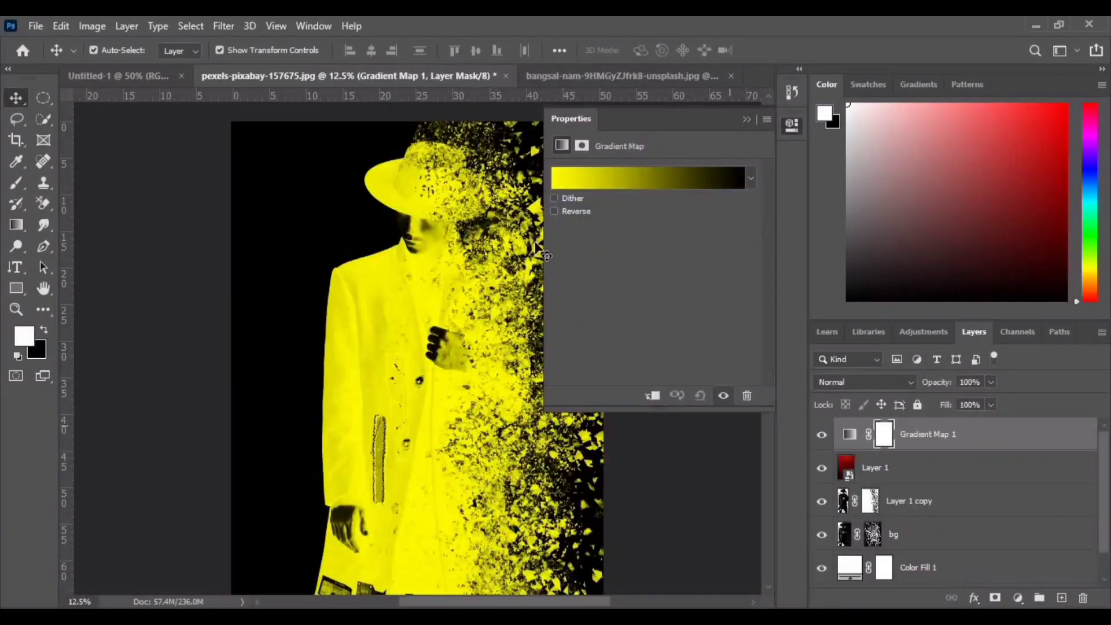
# Step: Apply the Red_01 preset from the Reds group to the Gradient Map
pyautogui.click(623, 175)
pyautogui.click(717, 193)
pyautogui.click(731, 197)
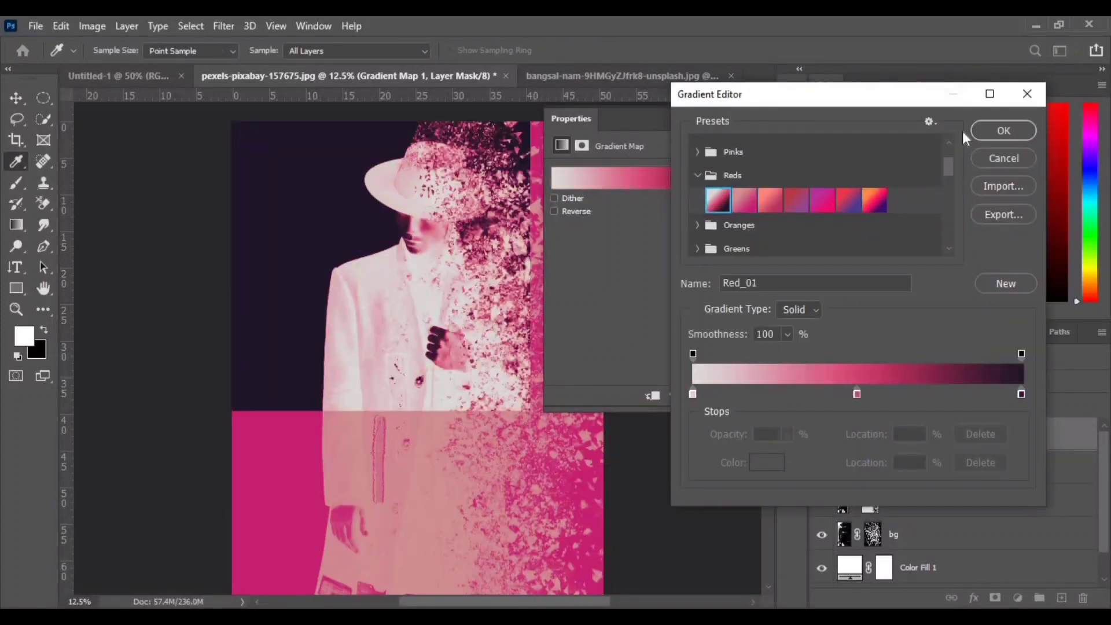
pyautogui.click(1003, 129)
pyautogui.click(745, 117)
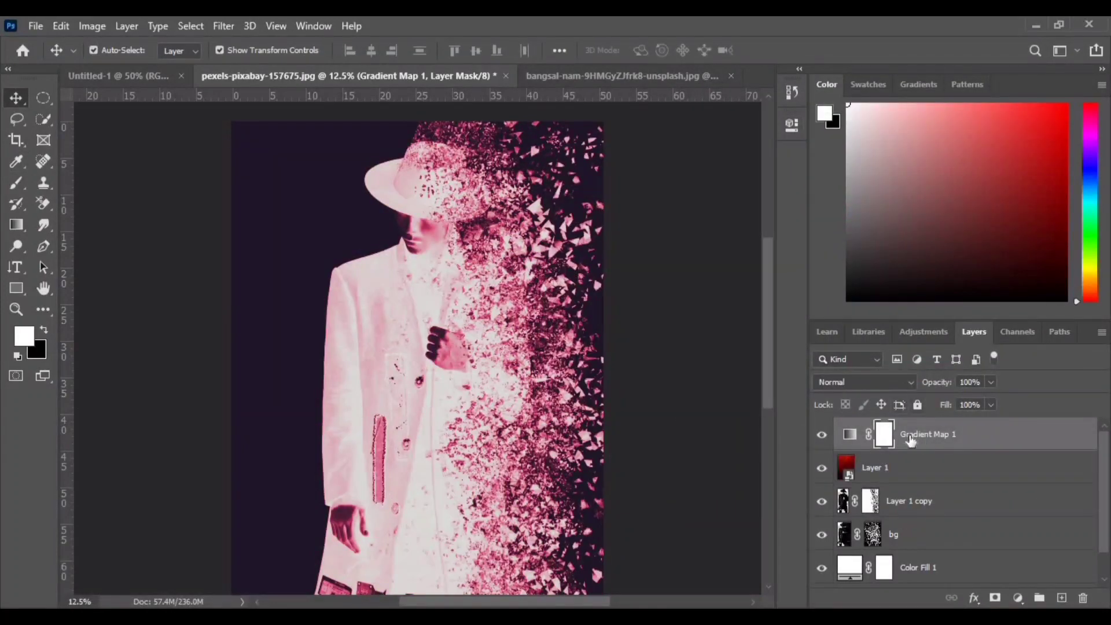
# Step: Place the Gradient Map between the Layer 1 copy and bg layers and lower its opacity to 7%
pyautogui.moveTo(923, 437); pyautogui.dragTo(930, 514)
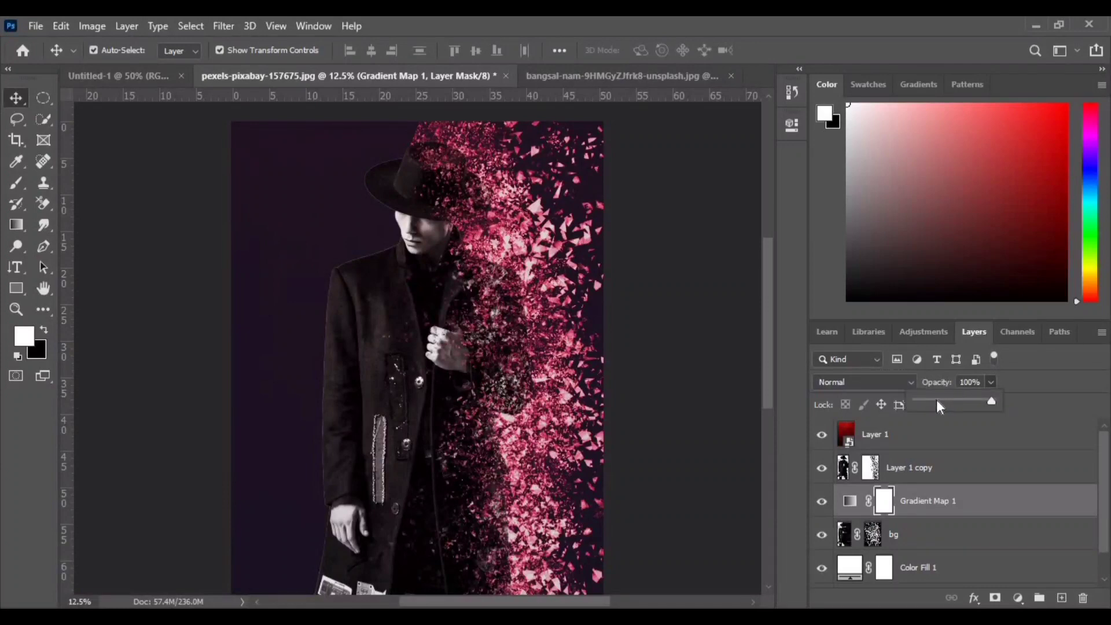
pyautogui.click(938, 401)
pyautogui.click(924, 402)
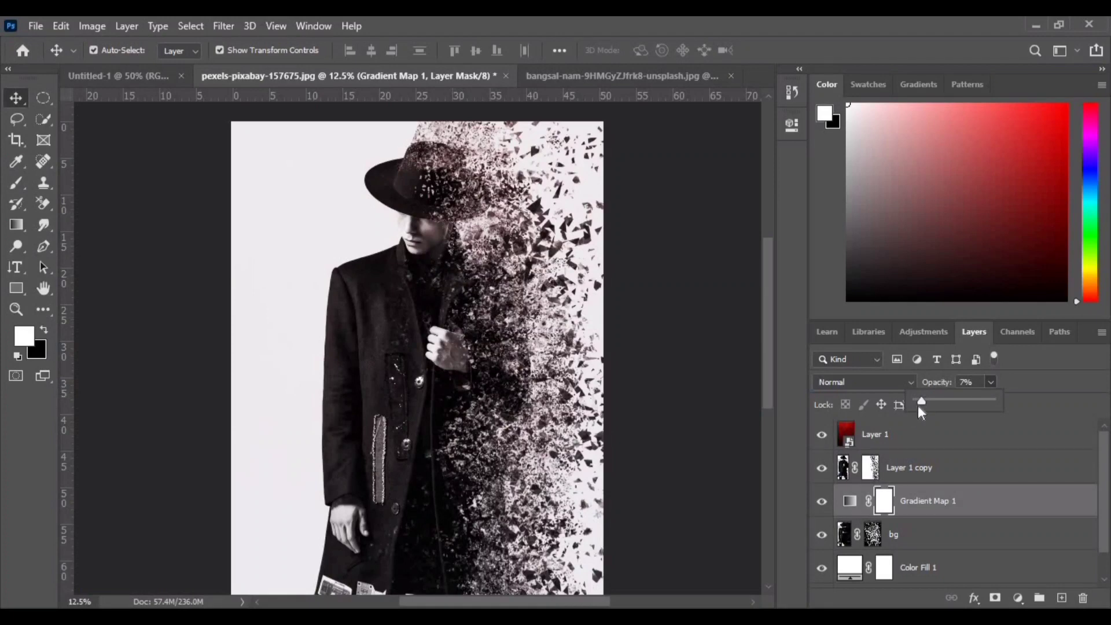
pyautogui.click(737, 355)
# Step: Compare the image with the Gradient Map and the red texture layer each hidden and shown
pyautogui.click(822, 502)
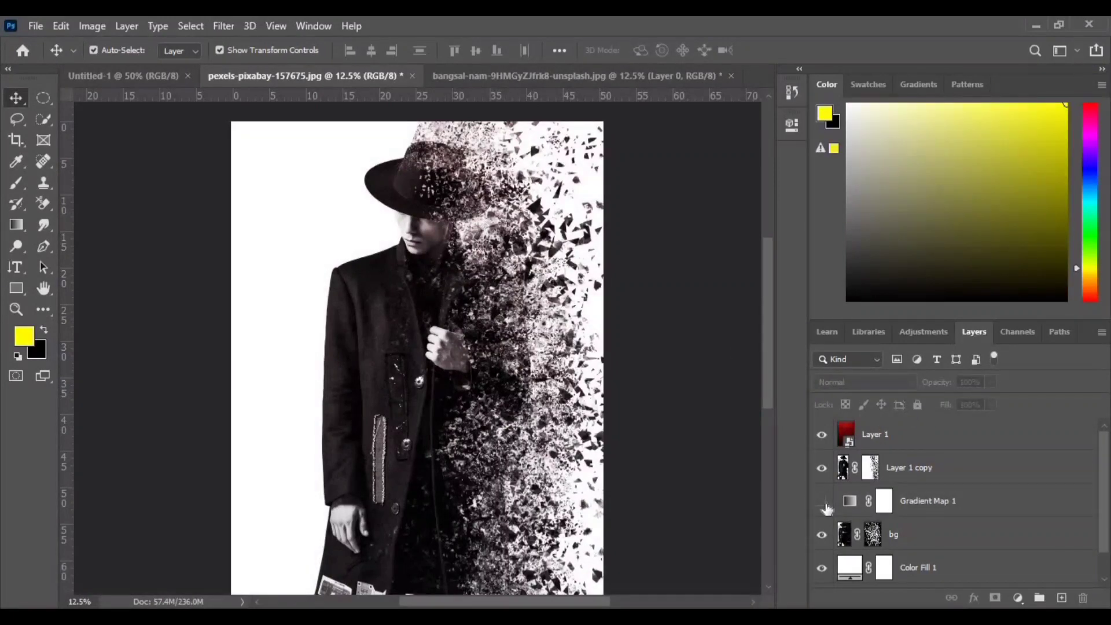
pyautogui.click(822, 502)
pyautogui.click(822, 502)
pyautogui.click(822, 435)
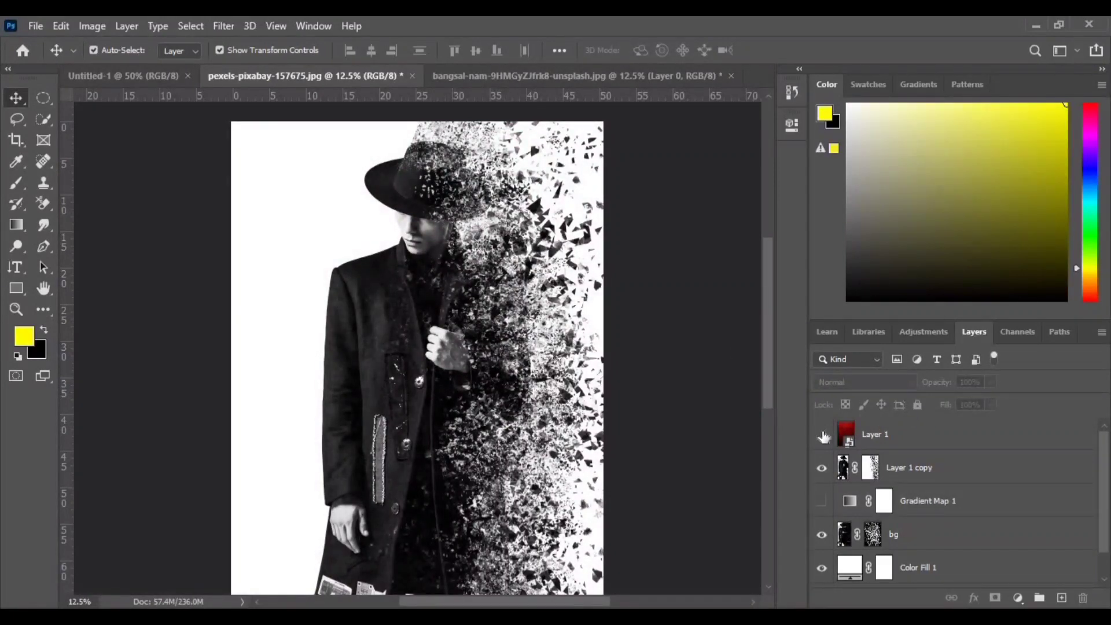
pyautogui.click(823, 435)
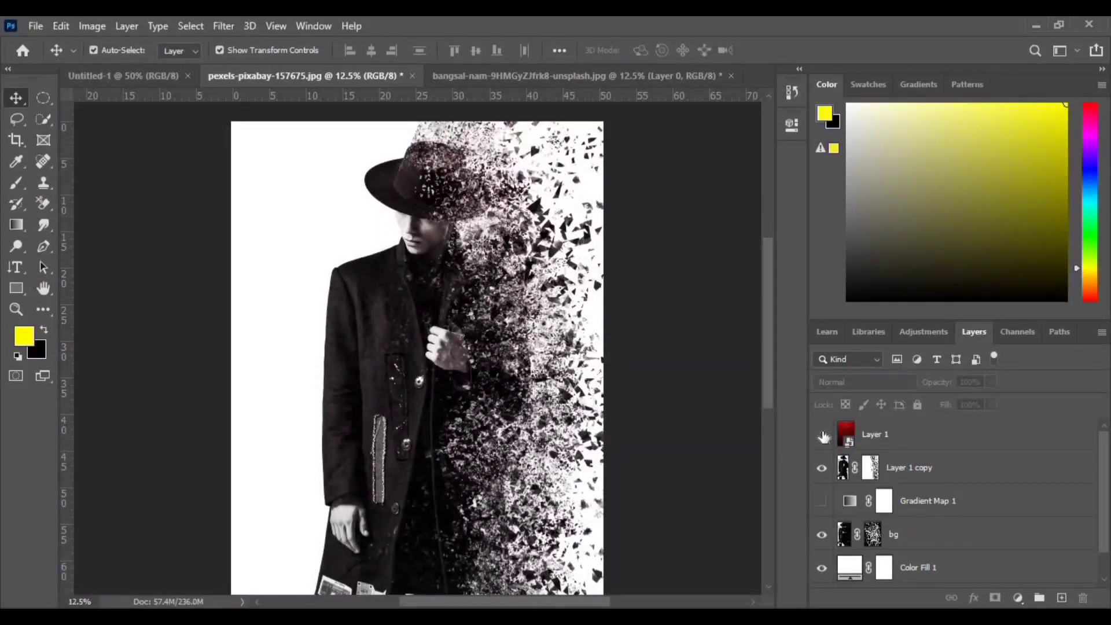
pyautogui.click(822, 501)
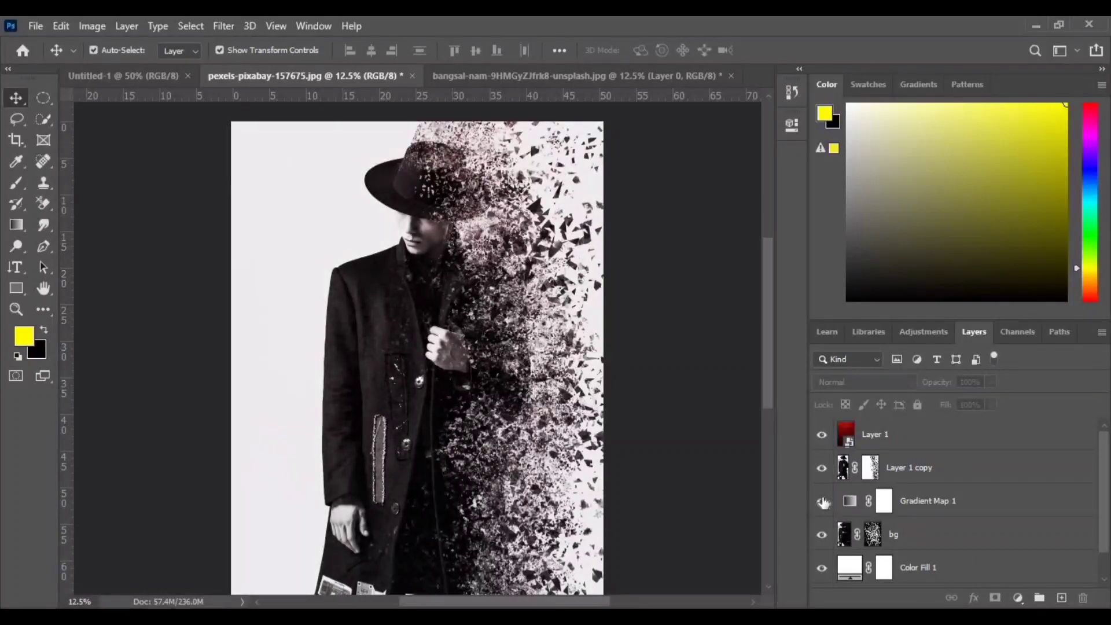
pyautogui.click(823, 501)
pyautogui.click(823, 501)
pyautogui.click(822, 502)
pyautogui.click(823, 501)
pyautogui.press('ctrl')
pyautogui.hotkey('ctrl', '-')
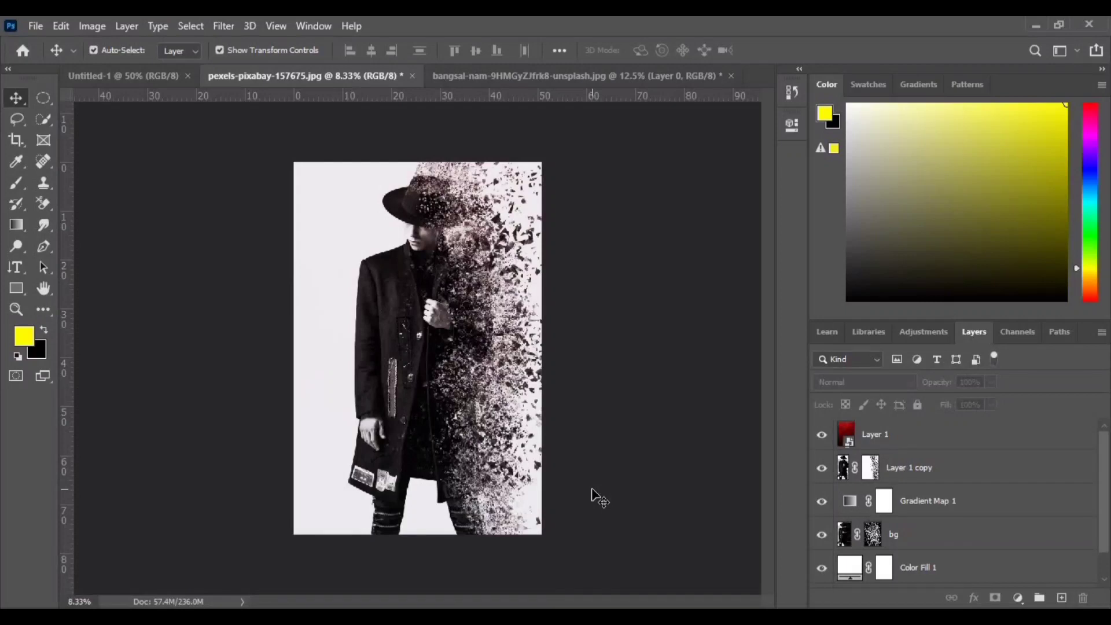
# Step: Compare the full image with and without the Gradient Map, and delete that adjustment layer
pyautogui.click(823, 501)
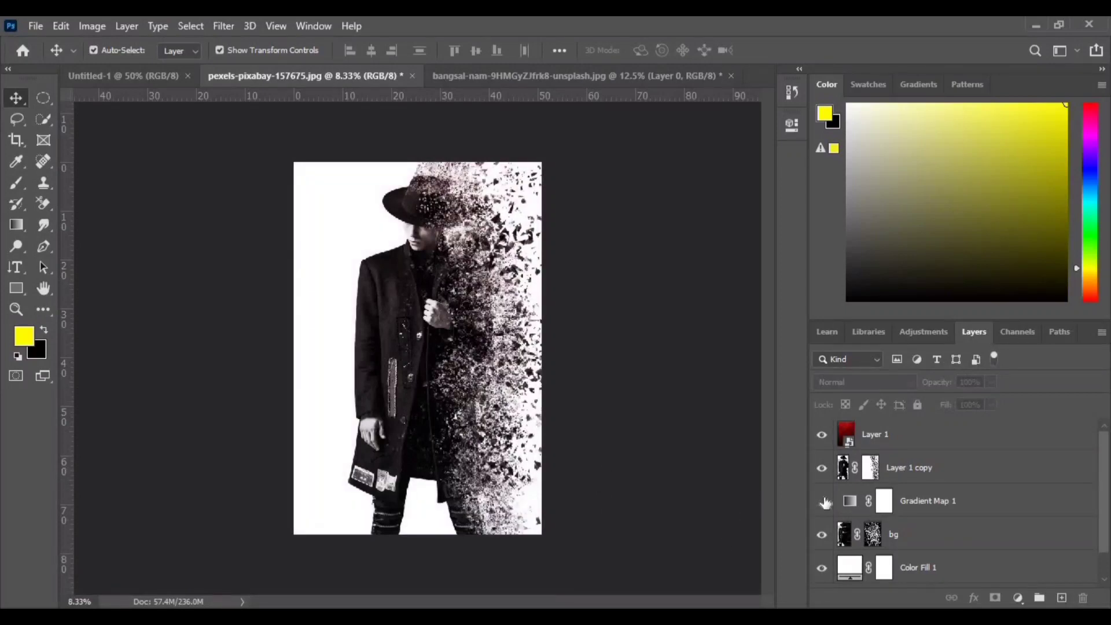
pyautogui.click(825, 501)
pyautogui.click(823, 502)
pyautogui.click(823, 502)
pyautogui.click(823, 501)
pyautogui.click(823, 502)
pyautogui.moveTo(891, 501); pyautogui.dragTo(1083, 603)
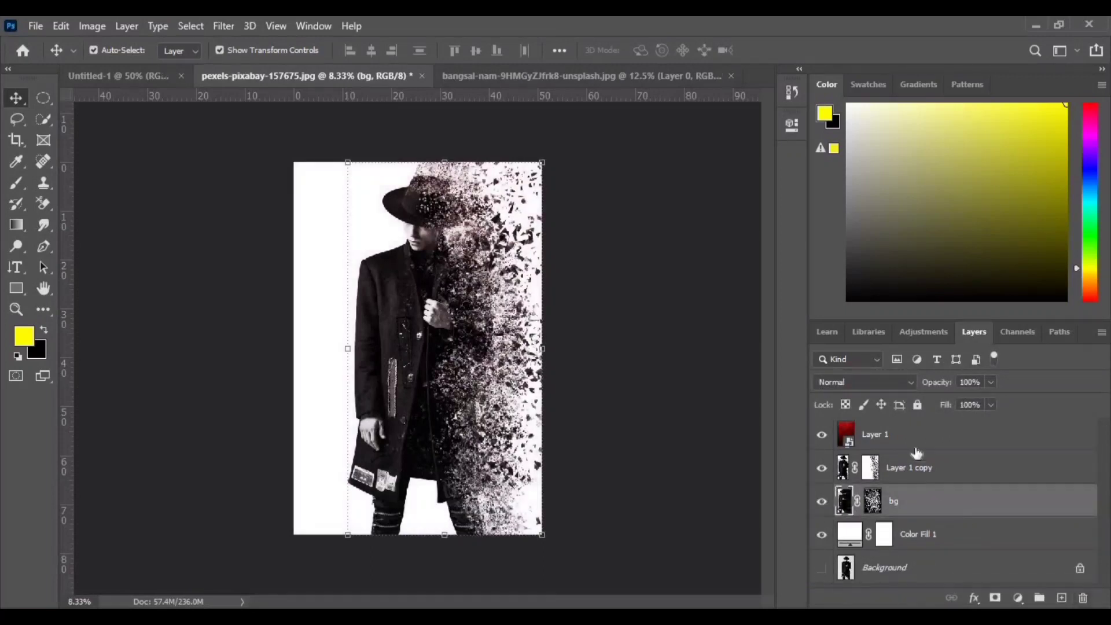
# Step: Stamp all visible layers into a new layer above the red texture layer and check it by toggling its visibility
pyautogui.click(906, 435)
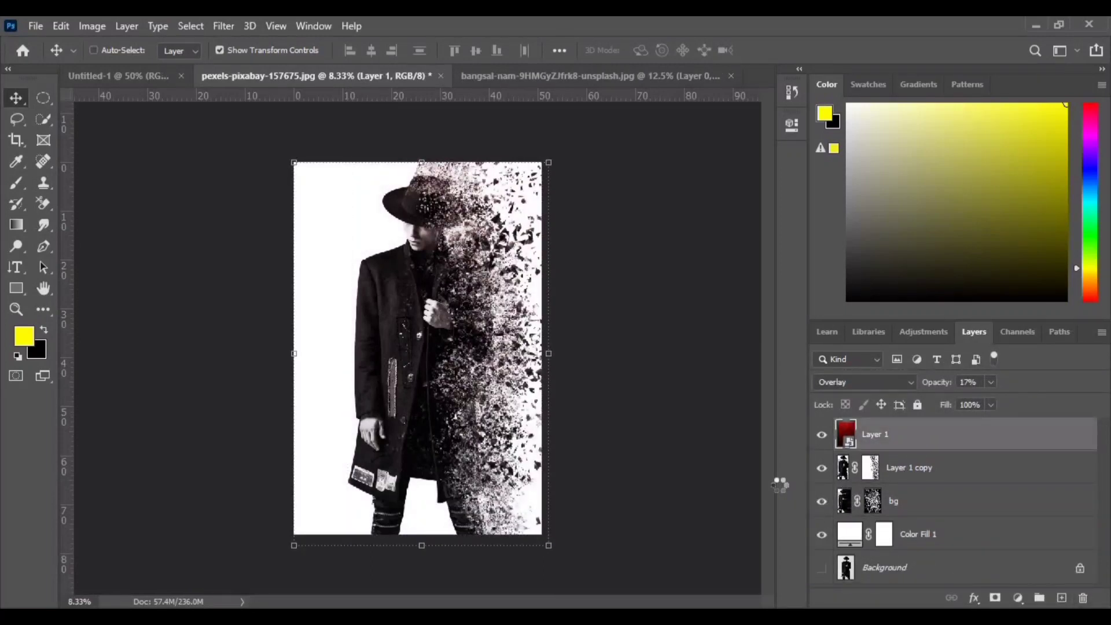
pyautogui.hotkey('ctrl', 'shift', 'alt', 'e')
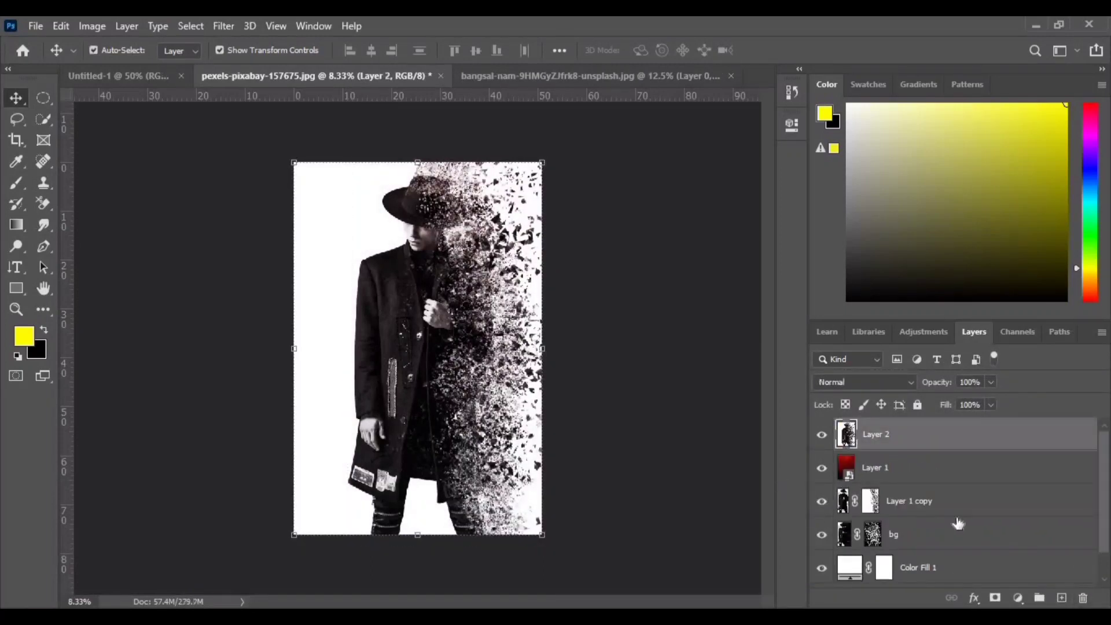
pyautogui.click(822, 435)
pyautogui.click(823, 435)
pyautogui.click(822, 435)
pyautogui.click(822, 435)
pyautogui.click(823, 435)
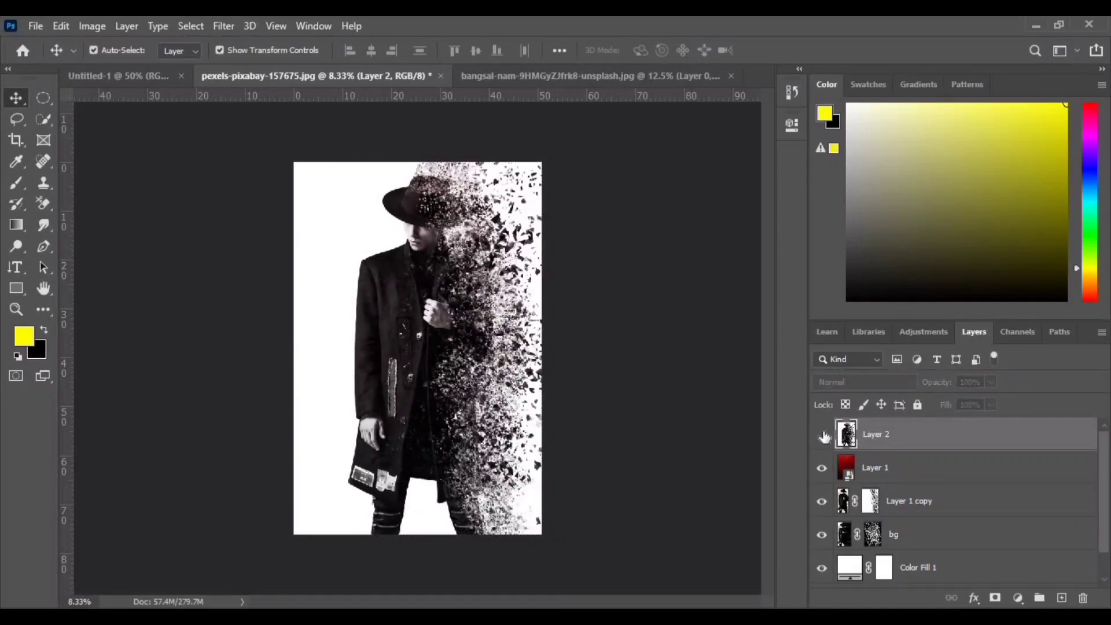
pyautogui.click(823, 435)
pyautogui.click(822, 435)
pyautogui.click(823, 435)
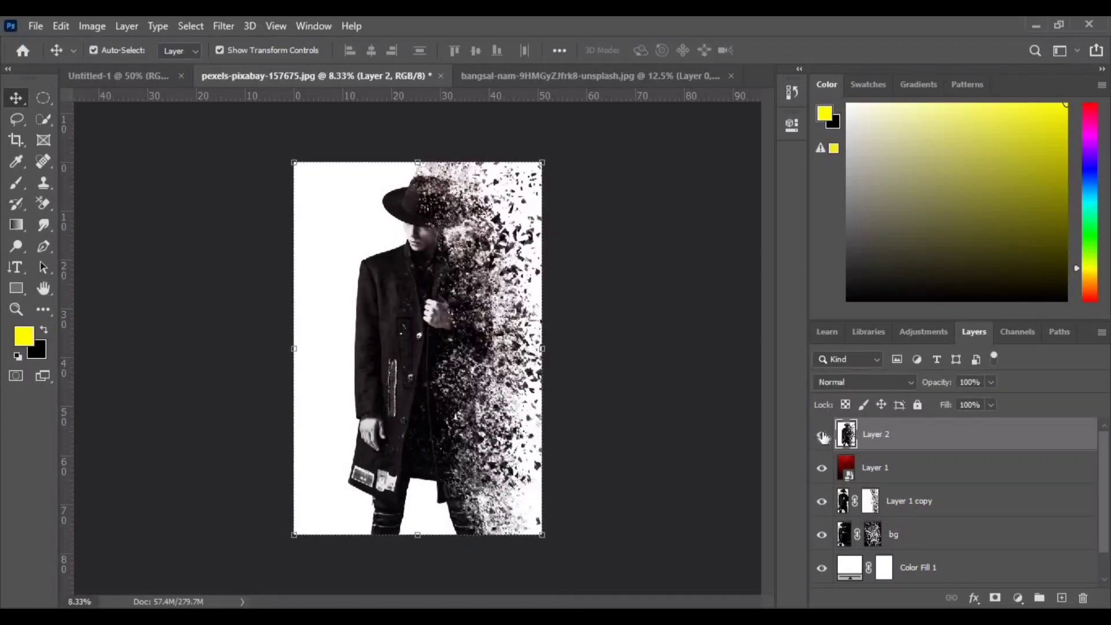